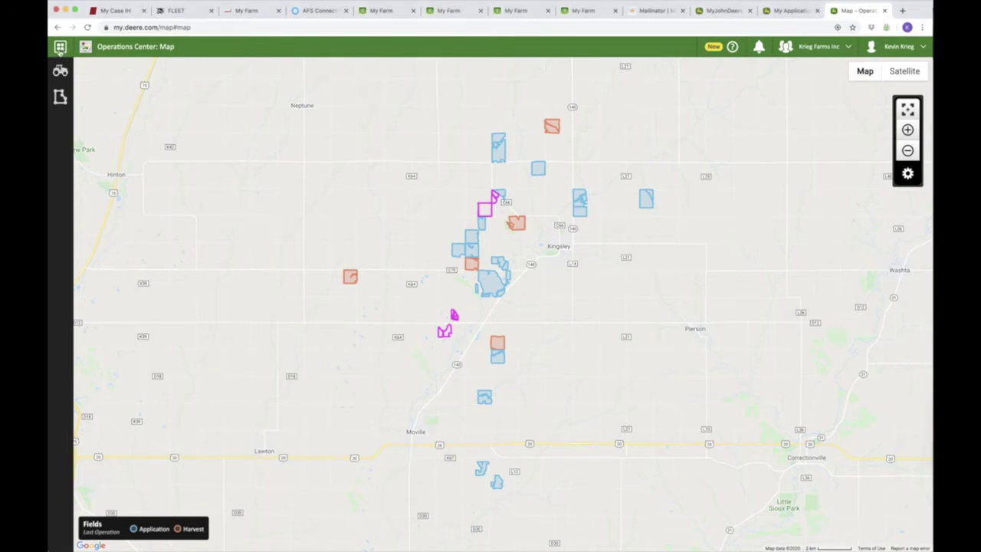
Step: Open Files Manager and look through the processing status of the farm files from the last 30 days
{"action": "left_click", "coordinate": [59, 47]}
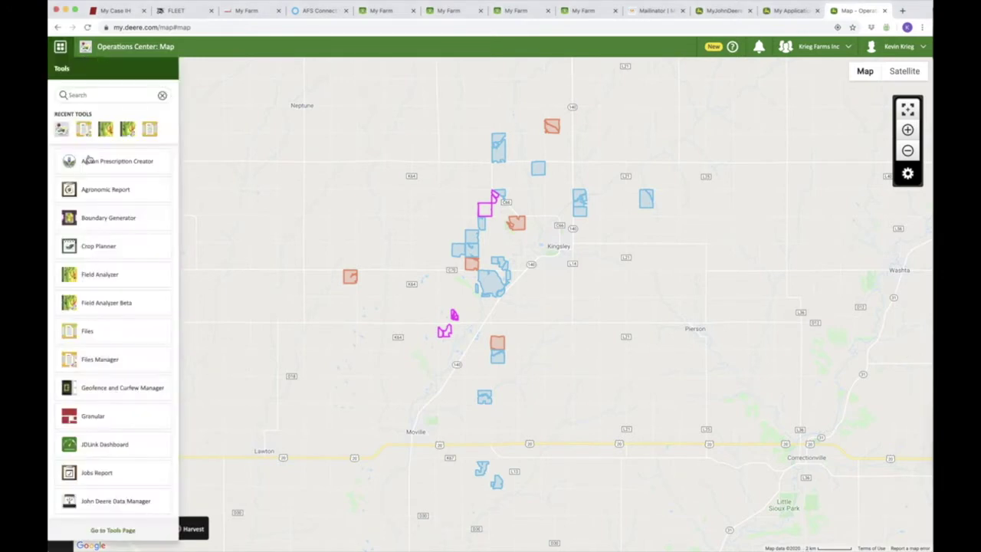
{"action": "left_click", "coordinate": [122, 359]}
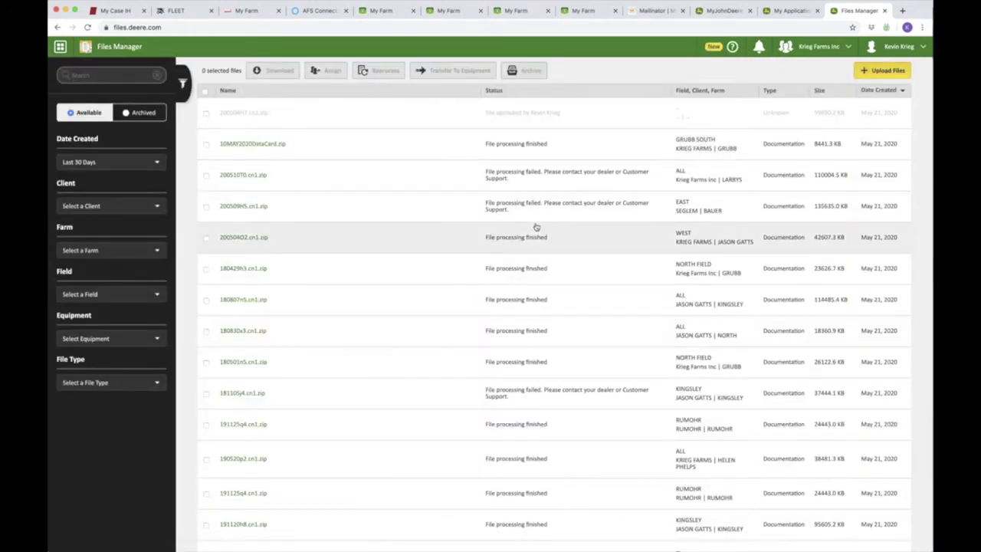
{"action": "scroll", "coordinate": [536, 227], "scroll_direction": "down", "scroll_amount": 3}
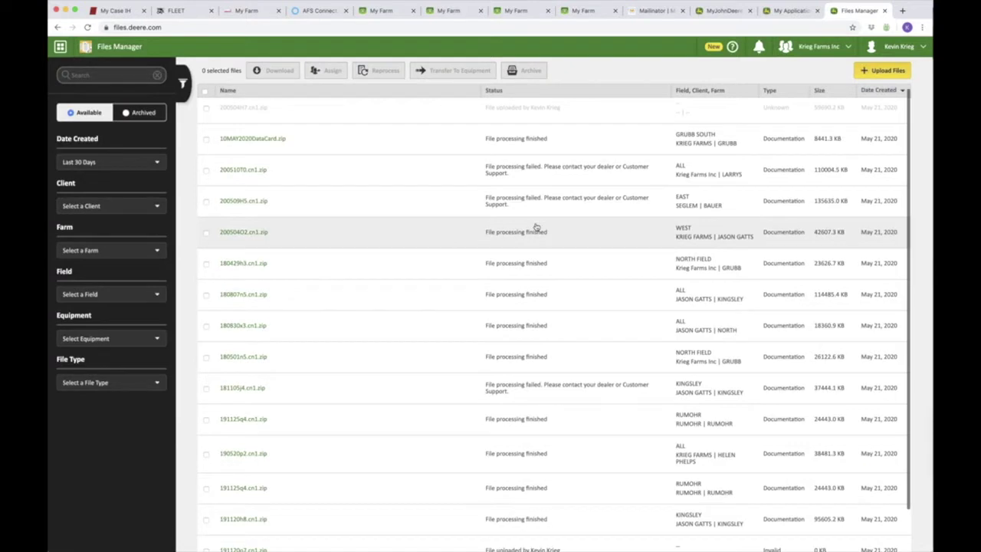
{"action": "scroll", "coordinate": [538, 226], "scroll_direction": "up", "scroll_amount": 3}
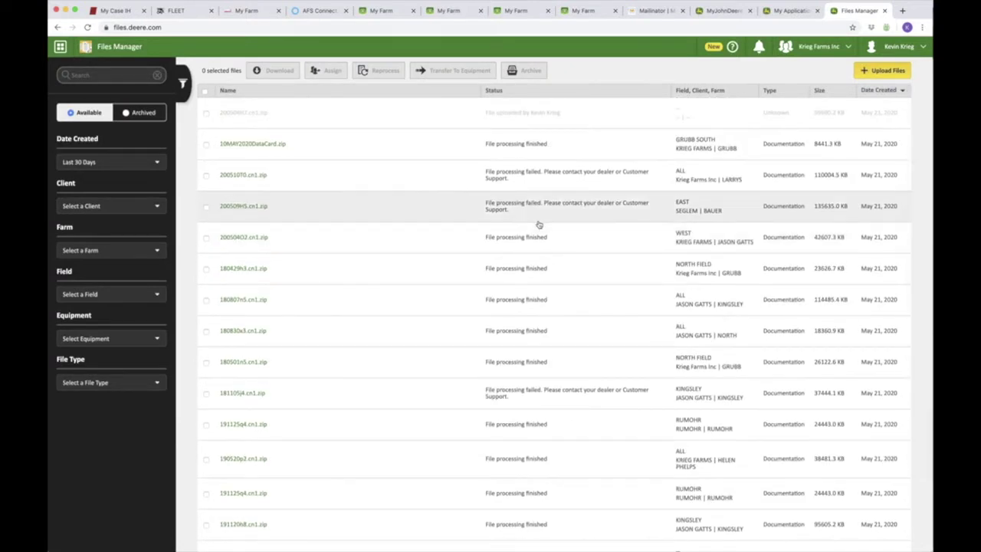
{"action": "scroll", "coordinate": [539, 223], "scroll_direction": "down", "scroll_amount": 1}
{"action": "scroll", "coordinate": [539, 220], "scroll_direction": "up", "scroll_amount": 1}
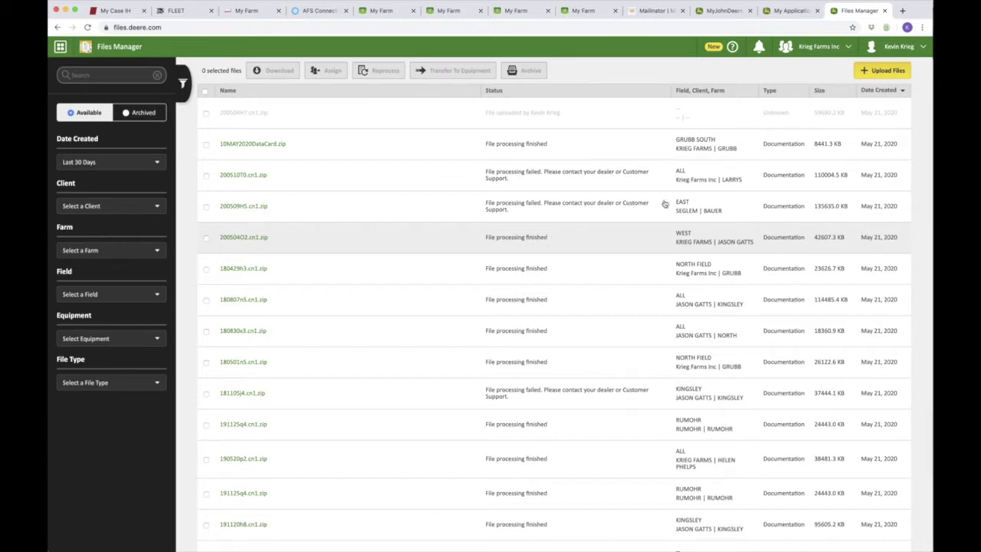
Step: Start a file upload and switch to Finder, showing the Dropbox (Personal) folder in a window beside the upload dialog
{"action": "left_click", "coordinate": [888, 73]}
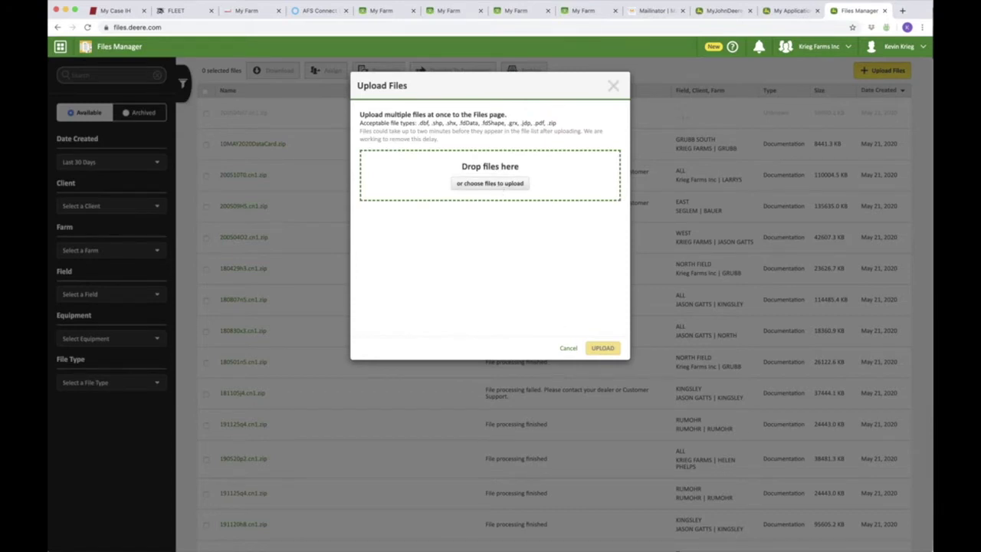
{"action": "left_click", "coordinate": [606, 524]}
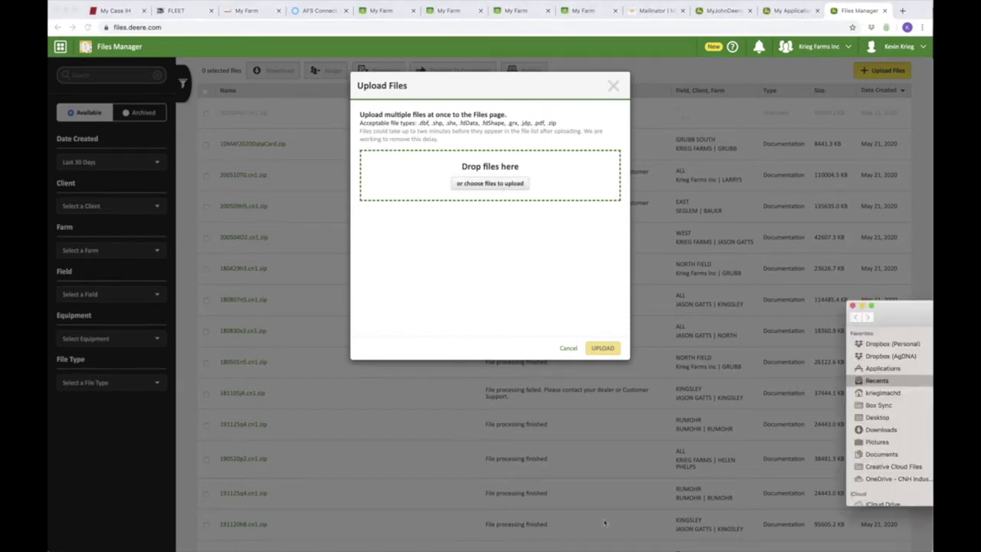
{"action": "left_click", "coordinate": [908, 344]}
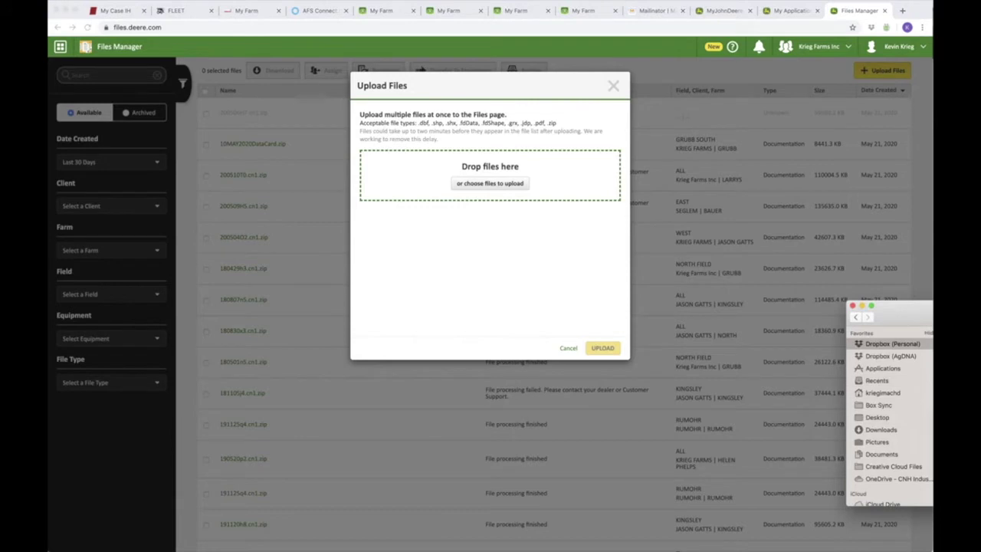
{"action": "left_click_drag", "start_coordinate": [893, 306], "coordinate": [592, 295]}
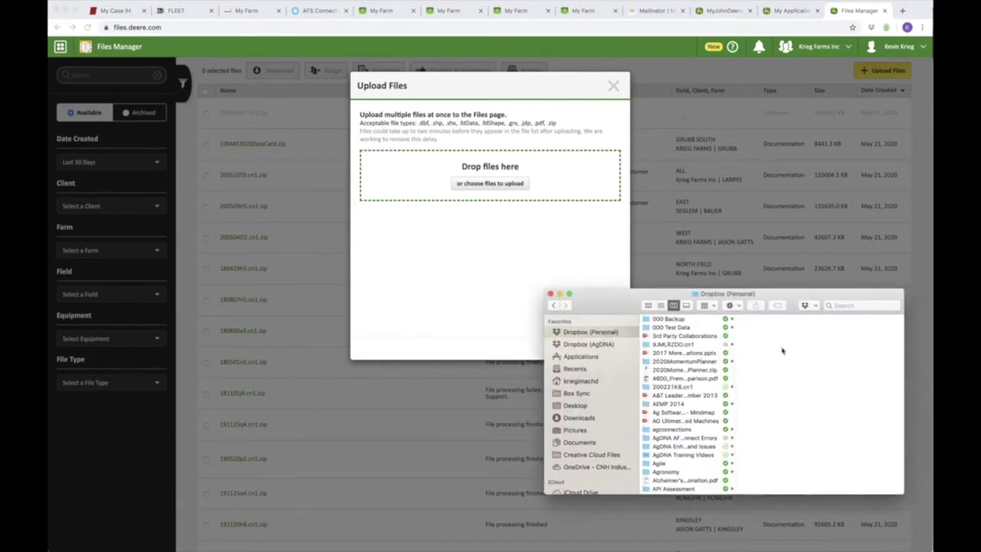
Step: Search Dropbox (Personal) for "krieg farms data" and open the Krieg Farms Data folder
{"action": "left_click", "coordinate": [868, 307]}
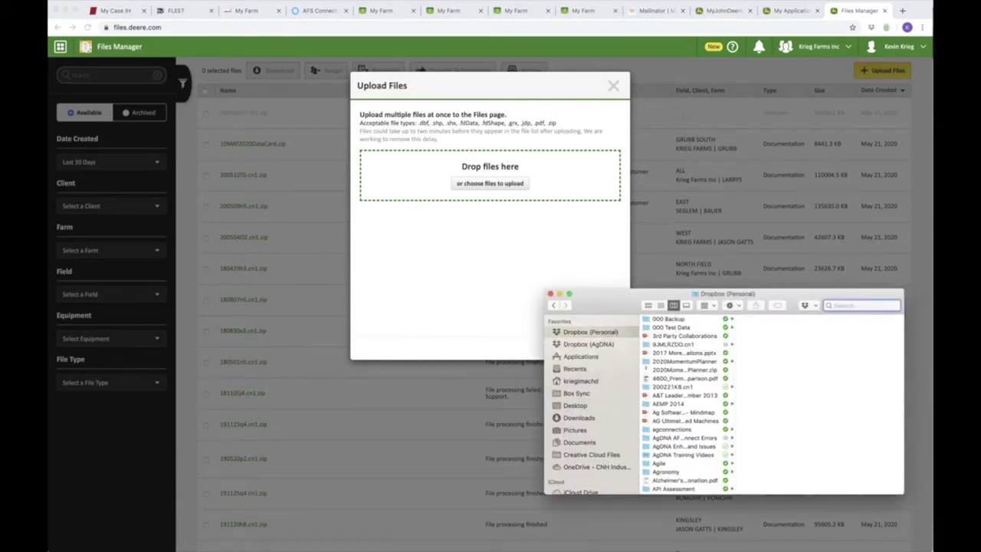
{"action": "type", "text": "krieg farms de"}
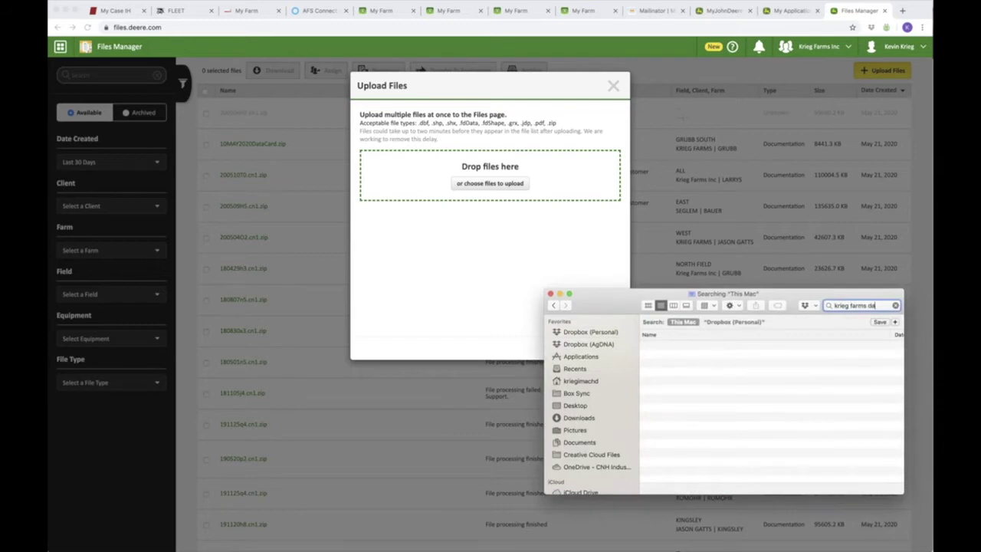
{"action": "type", "text": "ta"}
{"action": "left_click", "coordinate": [735, 322]}
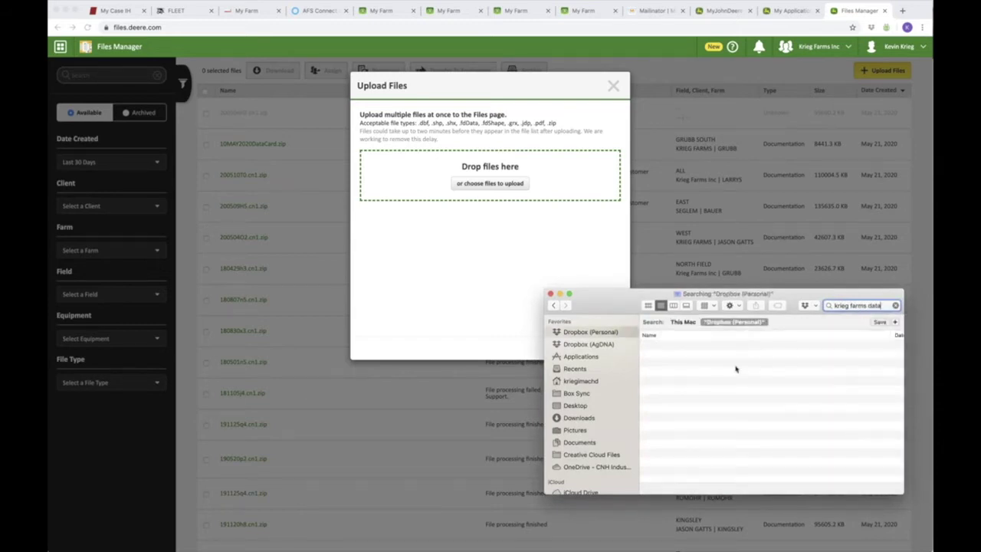
{"action": "double_click", "coordinate": [692, 356]}
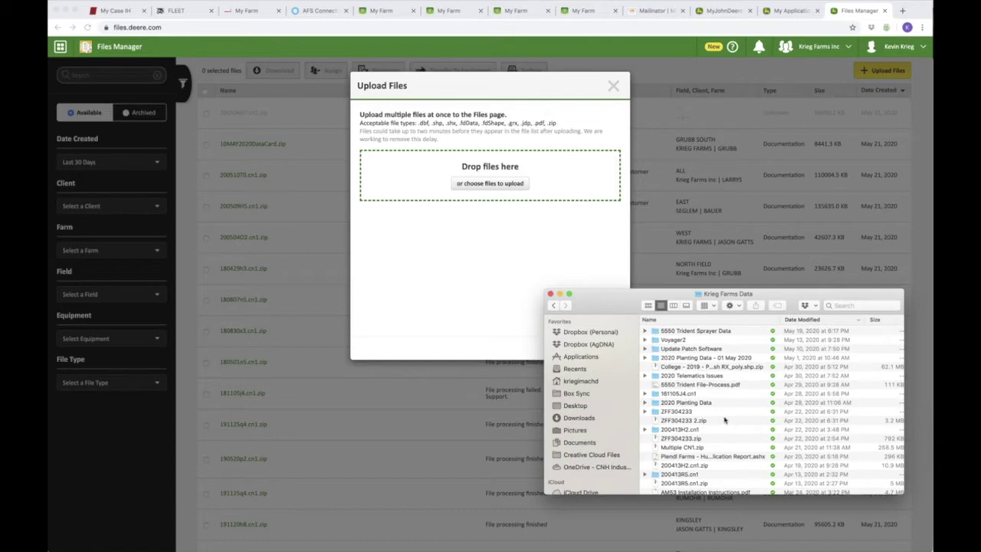
Step: Add 200428Q4.cn1.zip from the 470 Quadtrac Corn Planter folder within 2020 Planting Data to the upload list
{"action": "scroll", "coordinate": [724, 420], "scroll_direction": "down", "scroll_amount": 10}
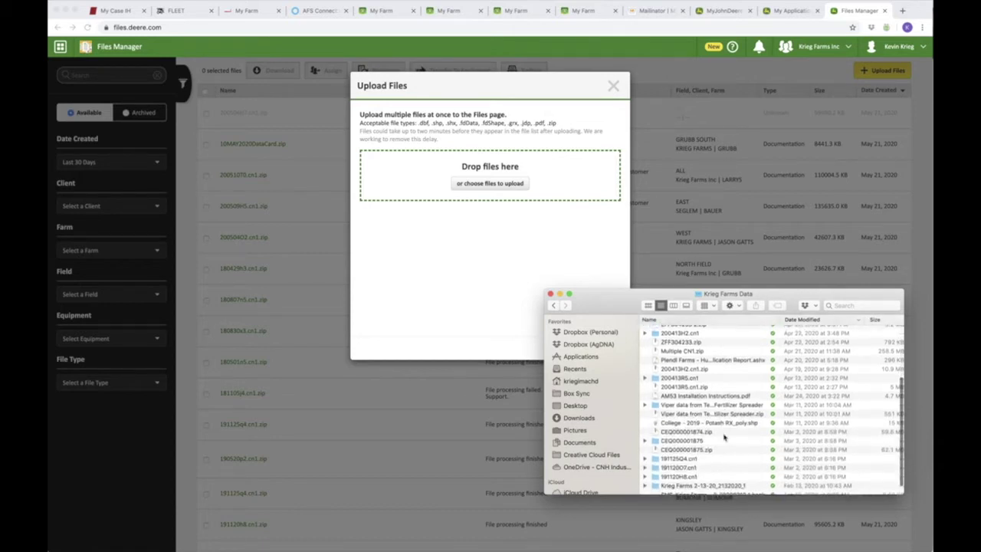
{"action": "scroll", "coordinate": [722, 438], "scroll_direction": "up", "scroll_amount": 6}
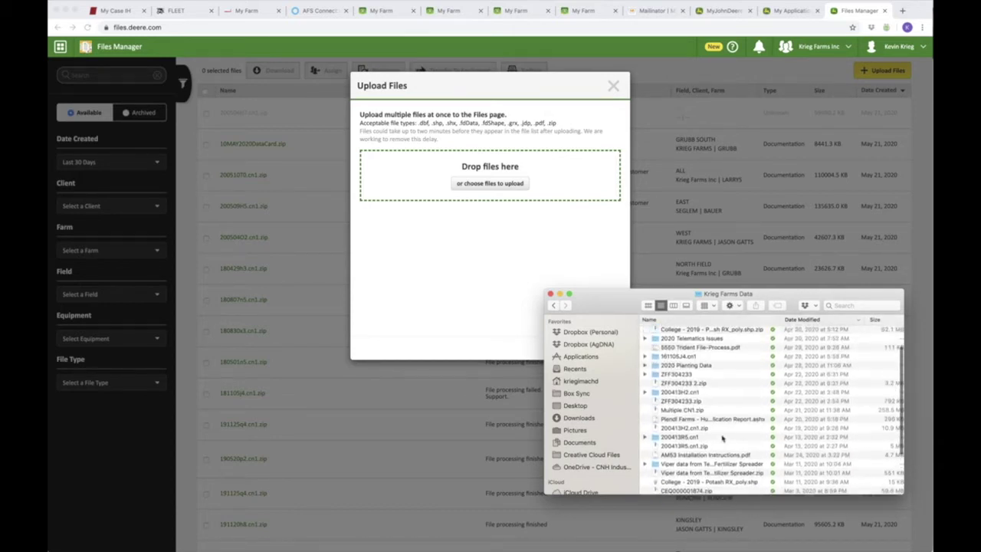
{"action": "left_click", "coordinate": [665, 390]}
{"action": "double_click", "coordinate": [665, 391]}
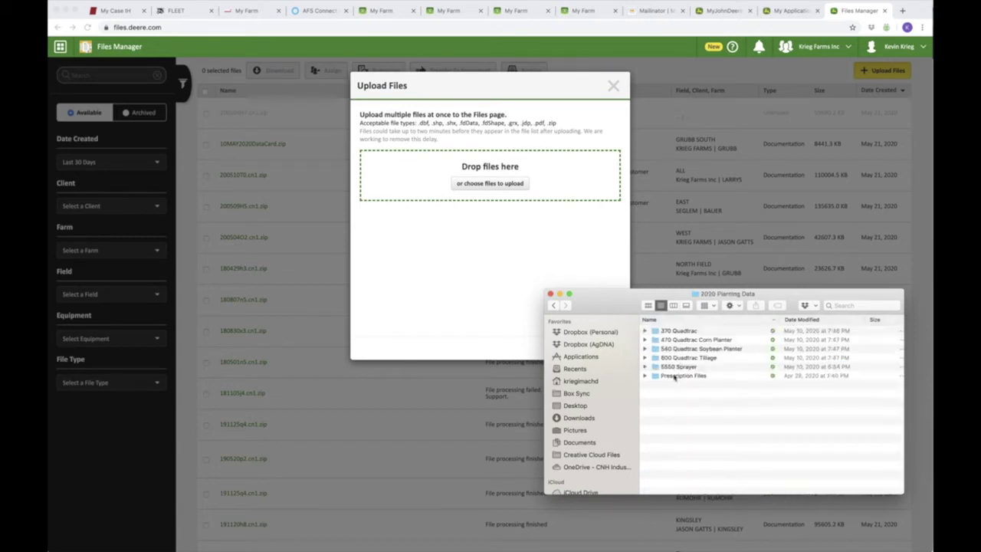
{"action": "double_click", "coordinate": [666, 340]}
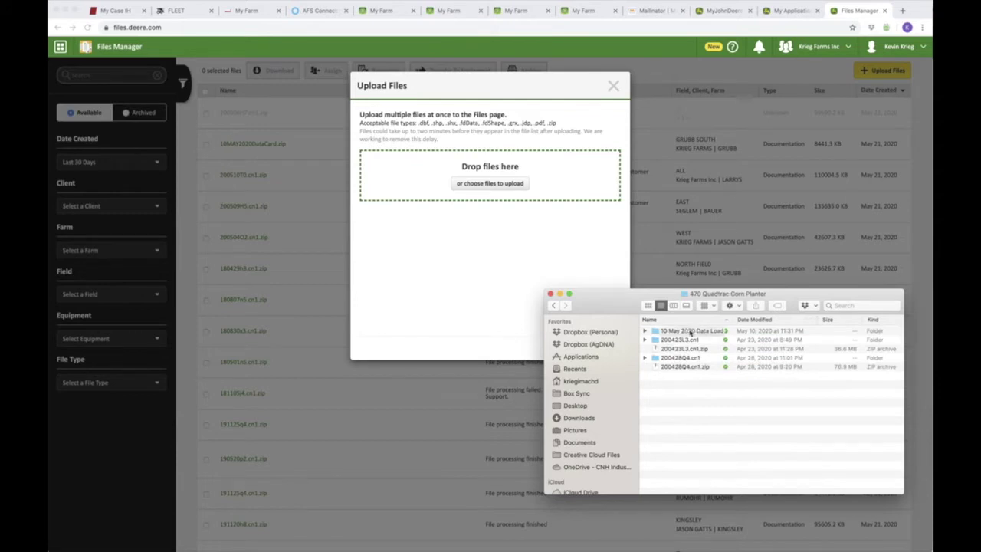
{"action": "left_click", "coordinate": [678, 367]}
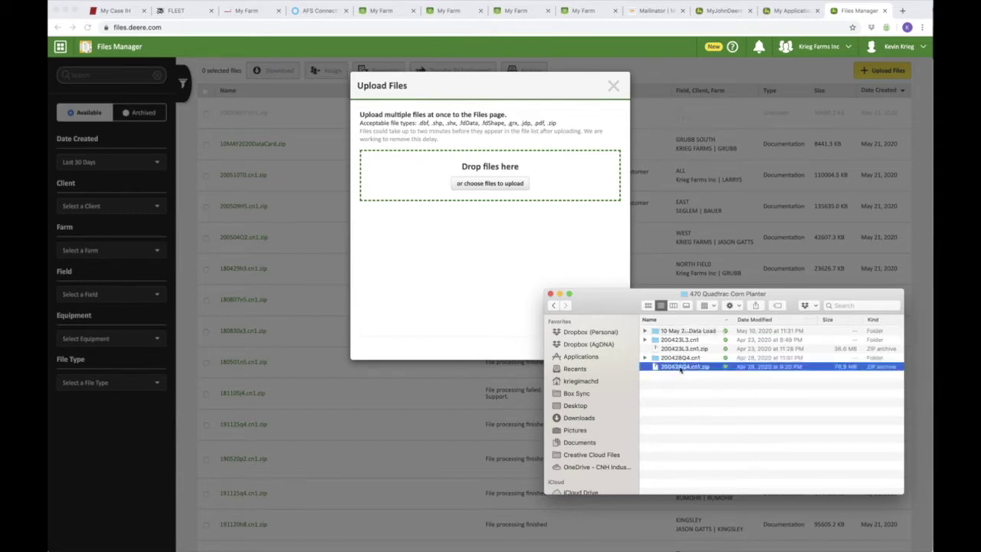
{"action": "left_click_drag", "start_coordinate": [680, 370], "coordinate": [513, 206]}
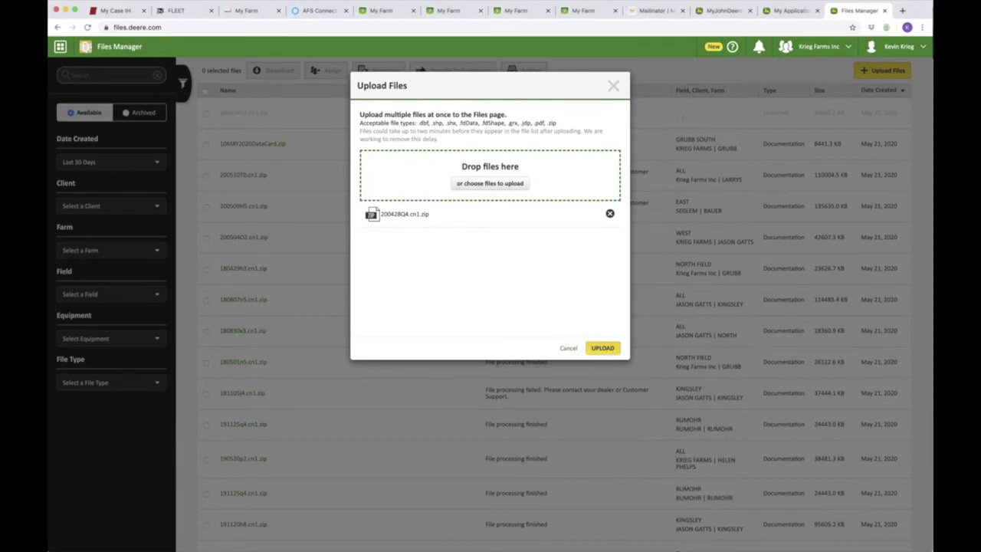
Step: Add 200426O9.cn1.zip from the 540 Quadtrac Soybean Planter folder to the upload list and upload the files
{"action": "key", "text": "super+Tab"}
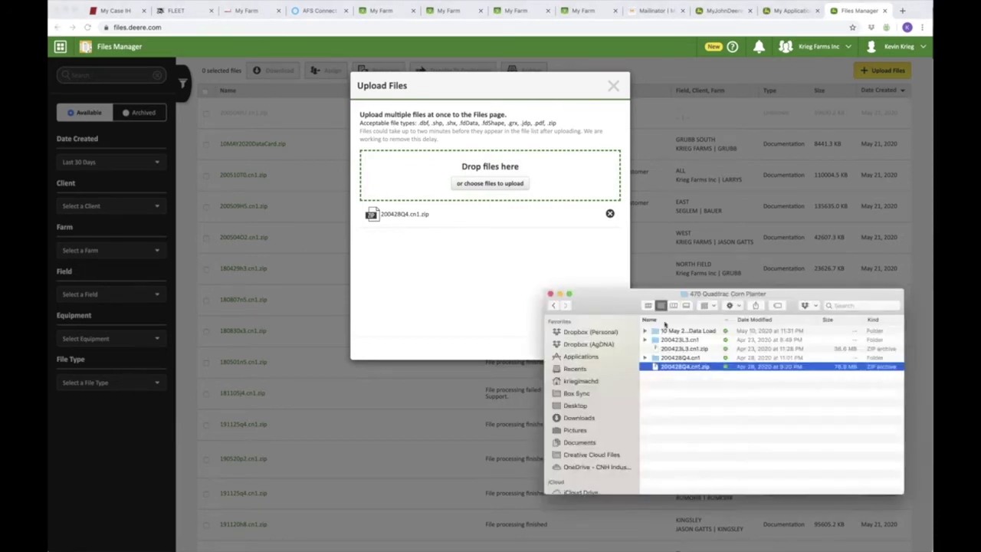
{"action": "left_click", "coordinate": [553, 305]}
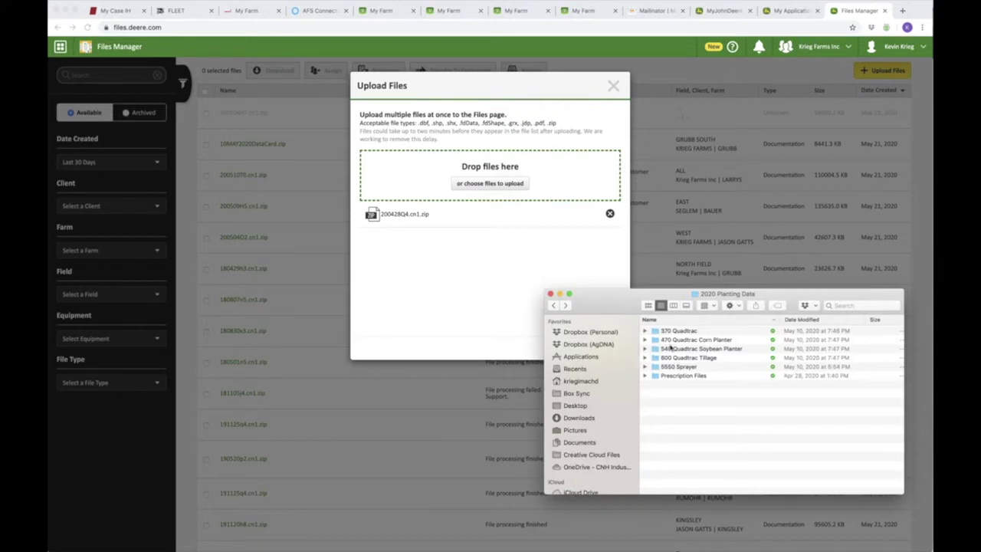
{"action": "double_click", "coordinate": [671, 349]}
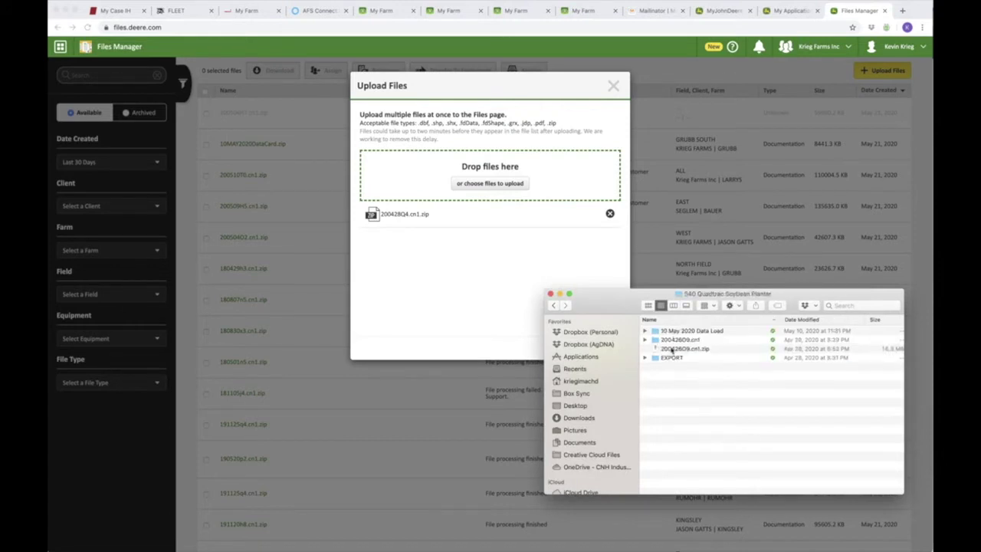
{"action": "left_click", "coordinate": [673, 349]}
{"action": "left_click_drag", "start_coordinate": [625, 340], "coordinate": [482, 288]}
{"action": "left_click", "coordinate": [603, 348]}
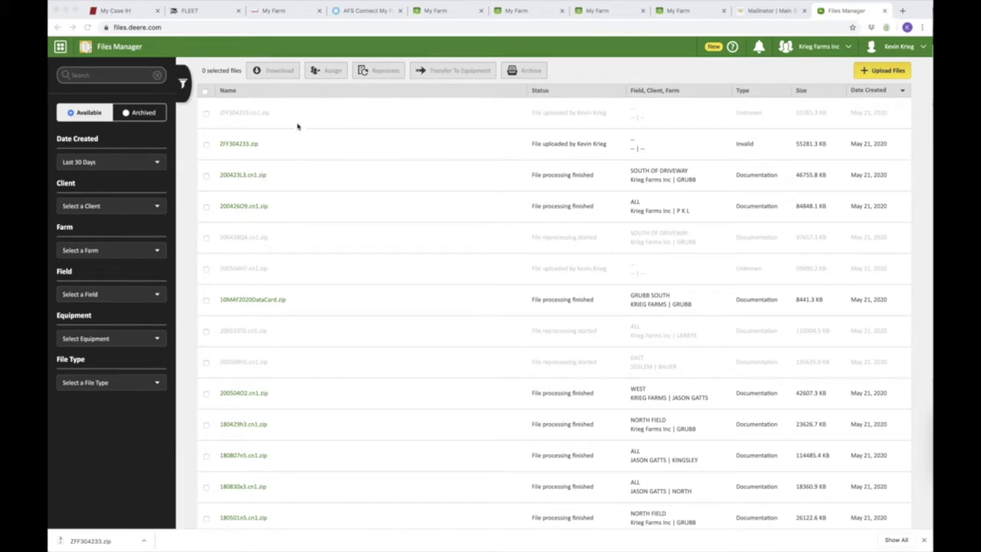
Step: Switch from Files Manager to the Operations Center: Map tool
{"action": "left_click", "coordinate": [61, 49]}
{"action": "left_click", "coordinate": [61, 46]}
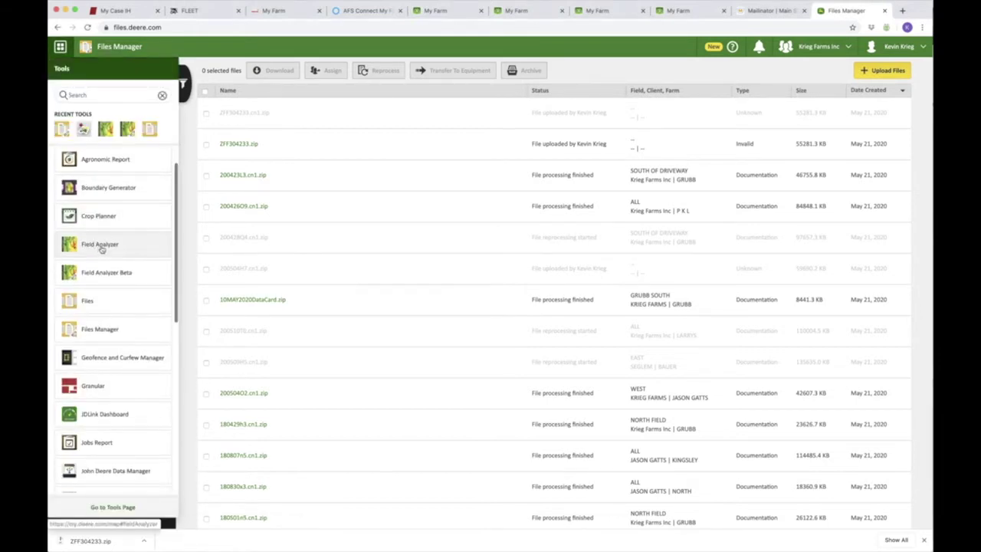
{"action": "scroll", "coordinate": [100, 251], "scroll_direction": "down", "scroll_amount": 5}
{"action": "scroll", "coordinate": [111, 253], "scroll_direction": "down", "scroll_amount": 4}
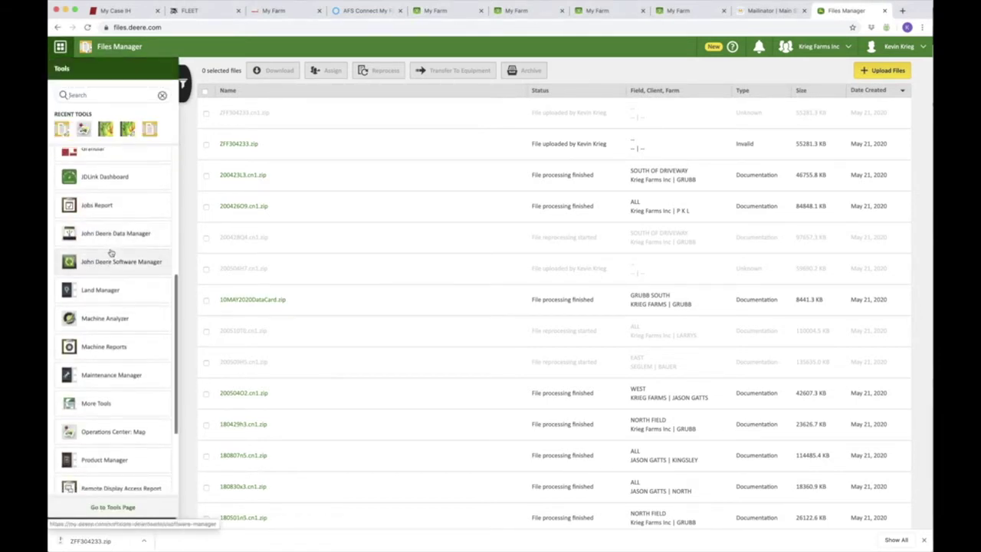
{"action": "left_click", "coordinate": [112, 310]}
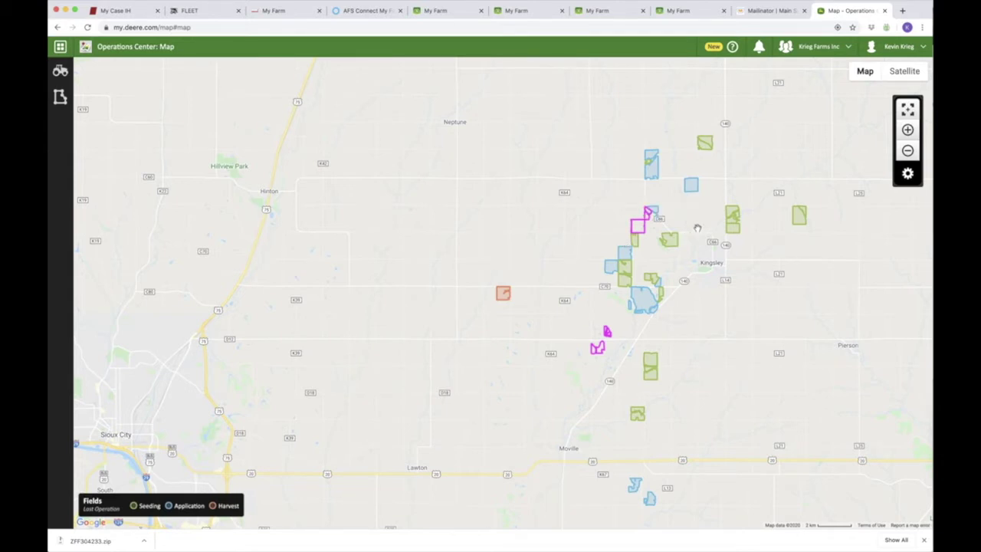
Step: Examine the fields around Kingsley on the map, coloured by their last seeding, application or harvest operation
{"action": "left_click_drag", "start_coordinate": [537, 201], "coordinate": [455, 205]}
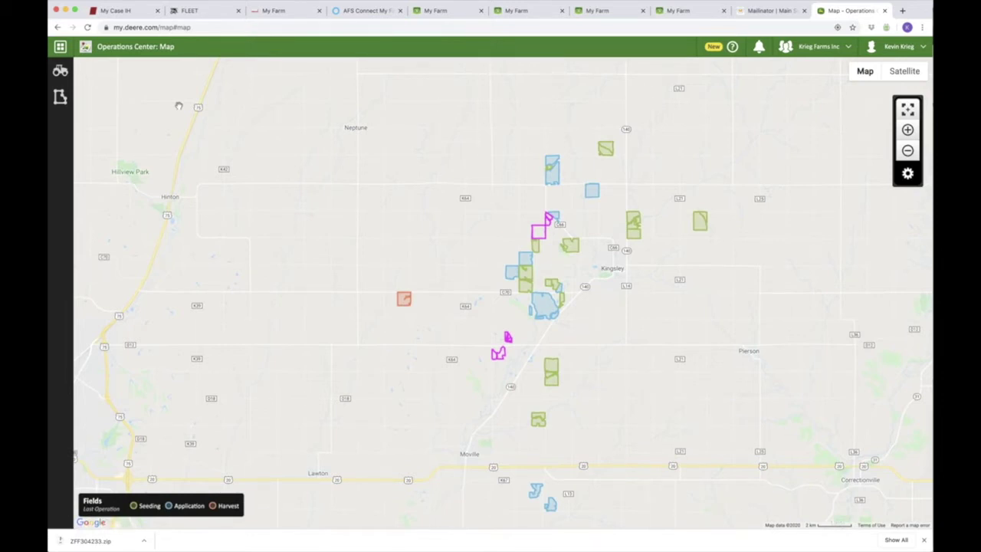
{"action": "scroll", "coordinate": [178, 106], "scroll_direction": "down", "scroll_amount": 3}
{"action": "left_click_drag", "start_coordinate": [527, 278], "coordinate": [842, 370]}
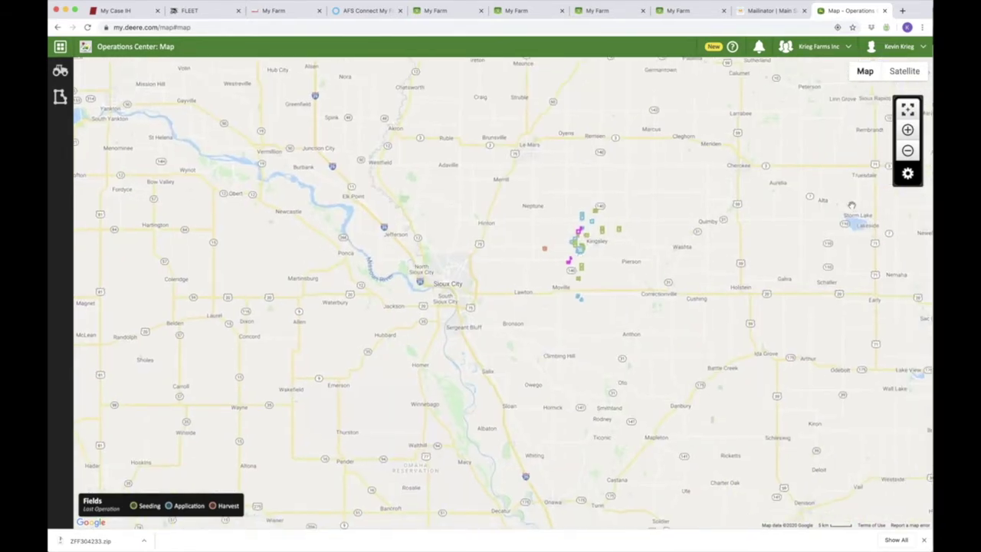
{"action": "left_click", "coordinate": [908, 129]}
{"action": "left_click", "coordinate": [908, 130]}
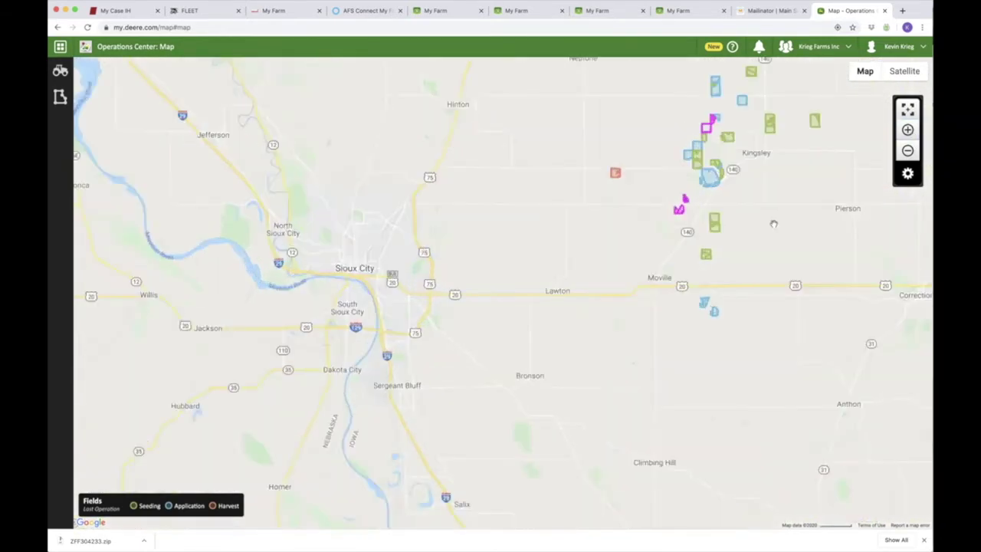
{"action": "left_click_drag", "start_coordinate": [759, 243], "coordinate": [503, 371]}
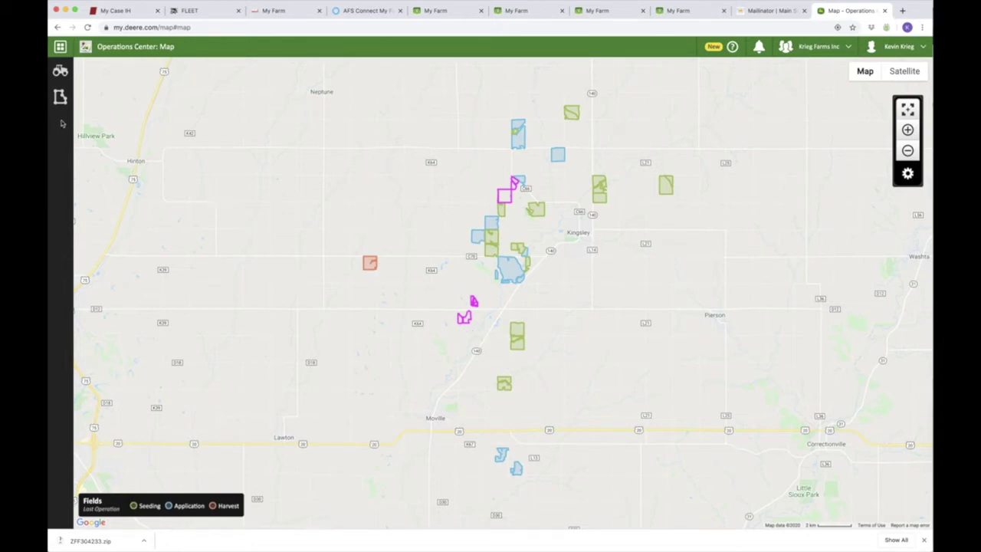
Step: Show the list of fields and browse its entries for boundary thumbnails and their last-operation colours
{"action": "left_click", "coordinate": [59, 96]}
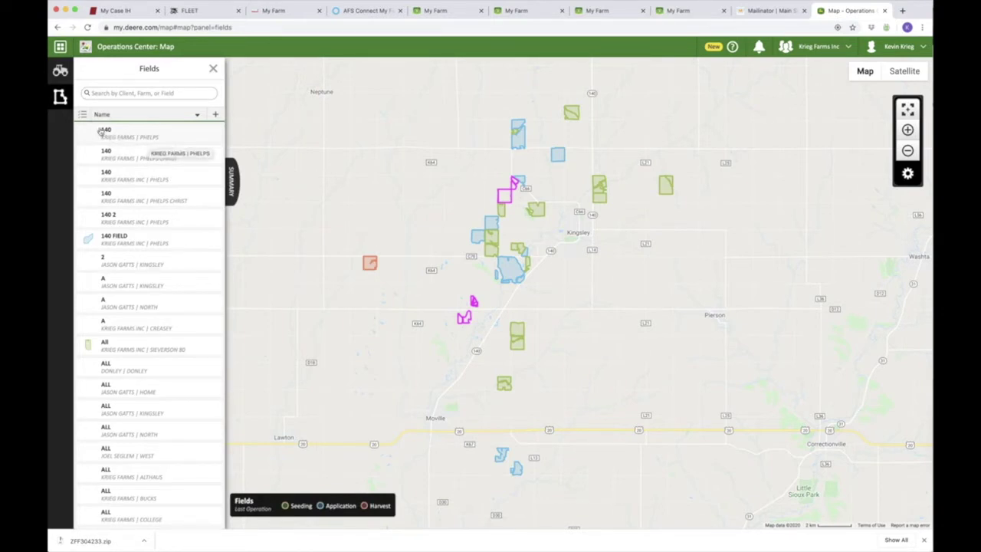
{"action": "scroll", "coordinate": [161, 182], "scroll_direction": "down", "scroll_amount": 10}
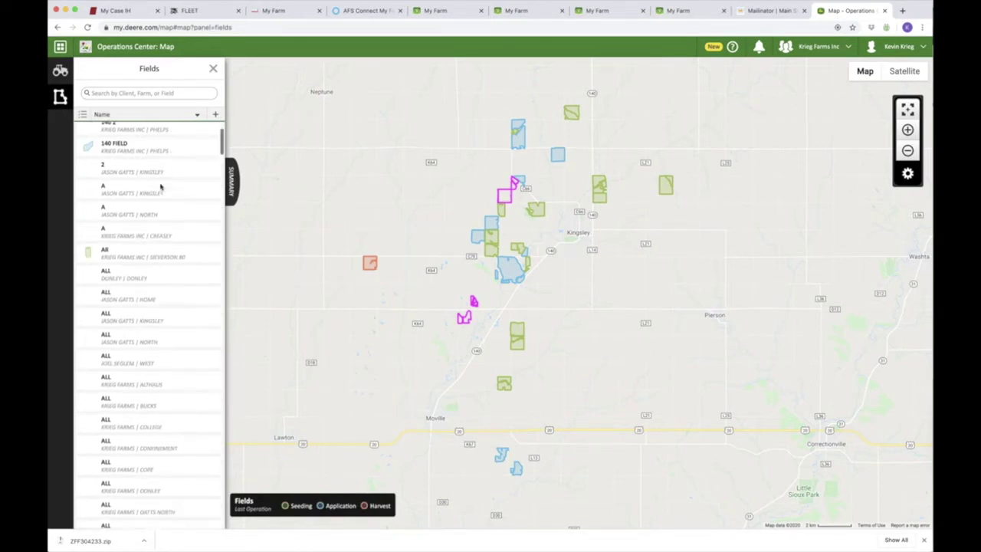
{"action": "scroll", "coordinate": [159, 188], "scroll_direction": "down", "scroll_amount": 5}
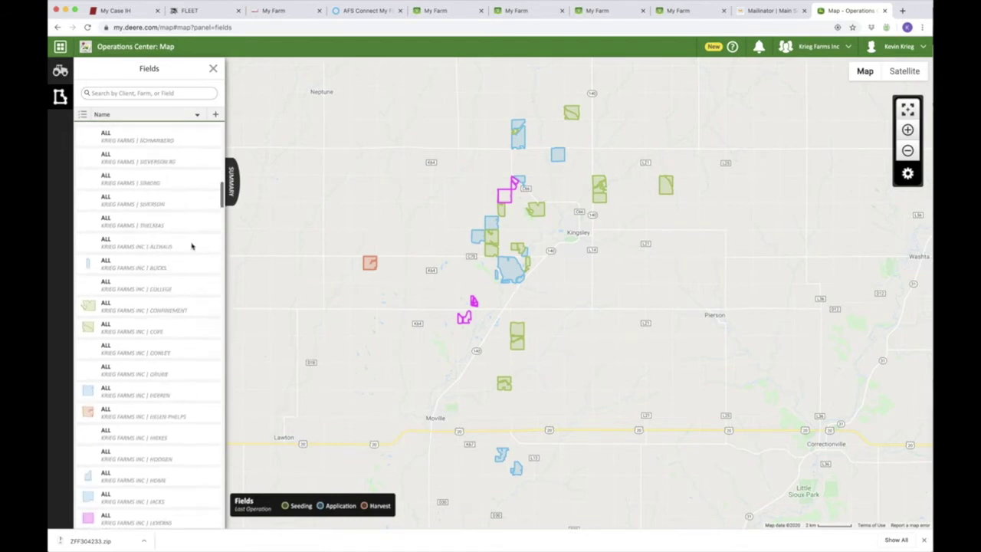
{"action": "scroll", "coordinate": [108, 219], "scroll_direction": "down", "scroll_amount": 1}
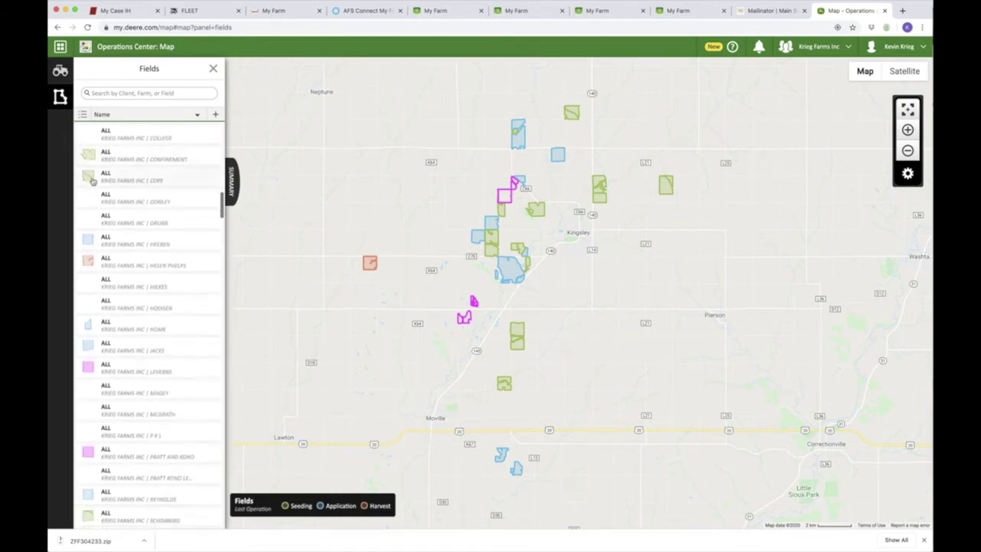
{"action": "scroll", "coordinate": [150, 245], "scroll_direction": "down", "scroll_amount": 4}
{"action": "scroll", "coordinate": [150, 245], "scroll_direction": "down", "scroll_amount": 5}
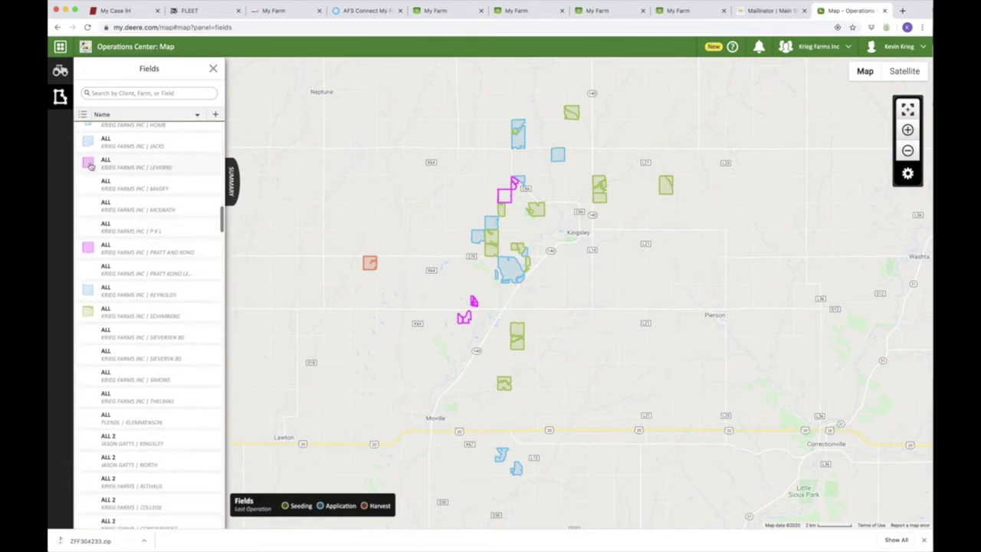
Step: Browse further through the fields list, checking which entries have boundary thumbnails and which do not
{"action": "scroll", "coordinate": [164, 214], "scroll_direction": "down", "scroll_amount": 6}
{"action": "scroll", "coordinate": [164, 214], "scroll_direction": "down", "scroll_amount": 10}
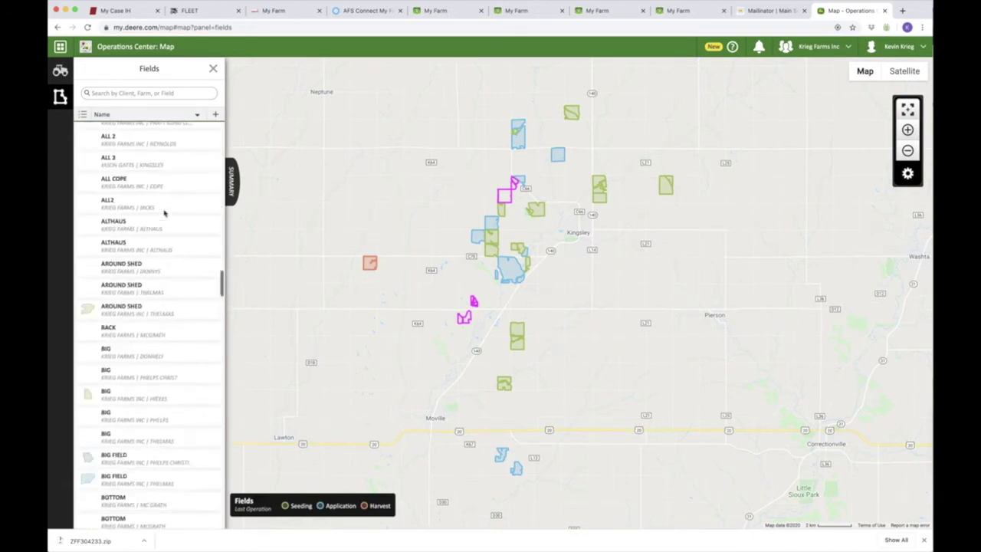
{"action": "scroll", "coordinate": [164, 214], "scroll_direction": "down", "scroll_amount": 5}
{"action": "scroll", "coordinate": [164, 214], "scroll_direction": "down", "scroll_amount": 8}
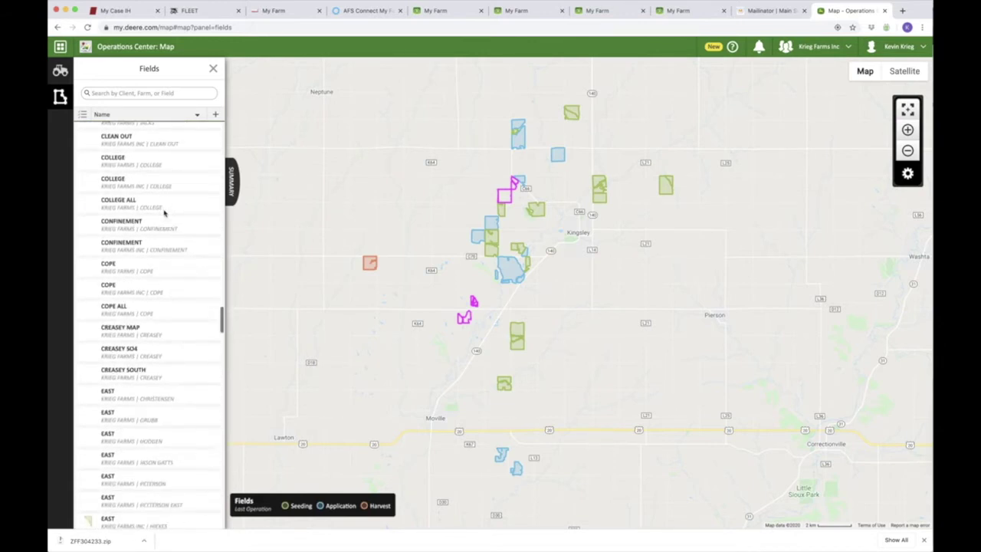
{"action": "scroll", "coordinate": [164, 214], "scroll_direction": "down", "scroll_amount": 3}
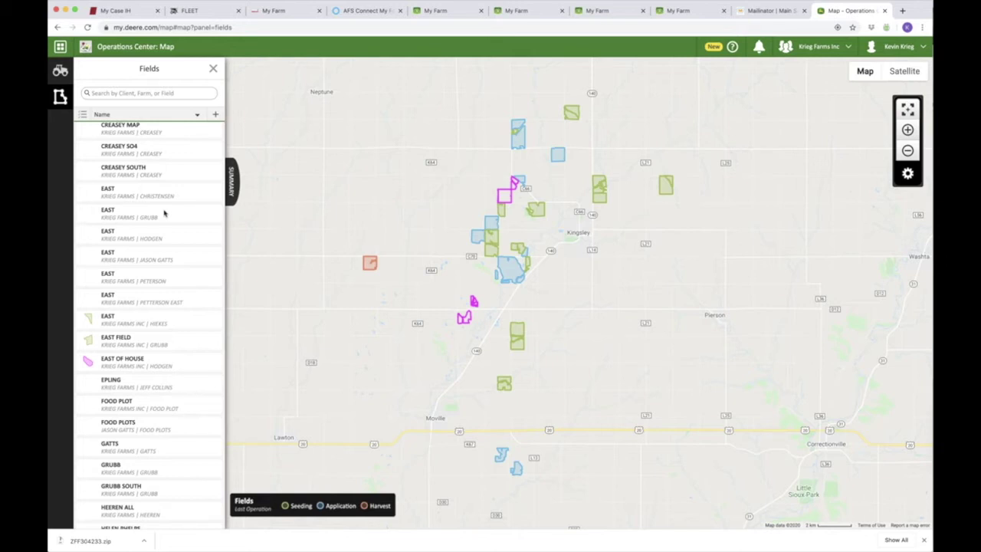
{"action": "scroll", "coordinate": [164, 214], "scroll_direction": "down", "scroll_amount": 10}
{"action": "scroll", "coordinate": [164, 214], "scroll_direction": "down", "scroll_amount": 10}
{"action": "scroll", "coordinate": [164, 214], "scroll_direction": "up", "scroll_amount": 15}
{"action": "scroll", "coordinate": [160, 226], "scroll_direction": "up", "scroll_amount": 10}
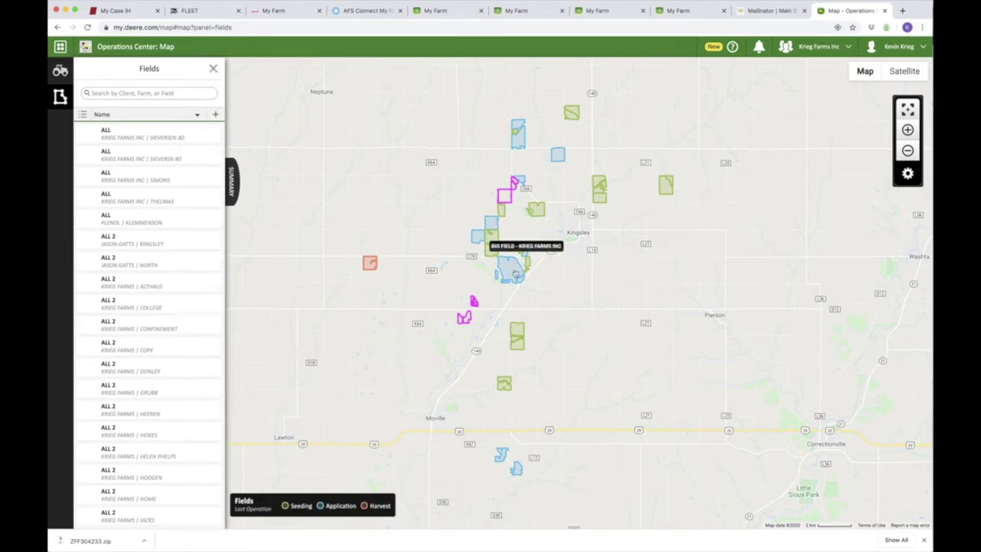
Step: Open BIG FIELD near Kingsley in Field Analyzer and check its operations timeline for the previous and current season
{"action": "left_click", "coordinate": [516, 273]}
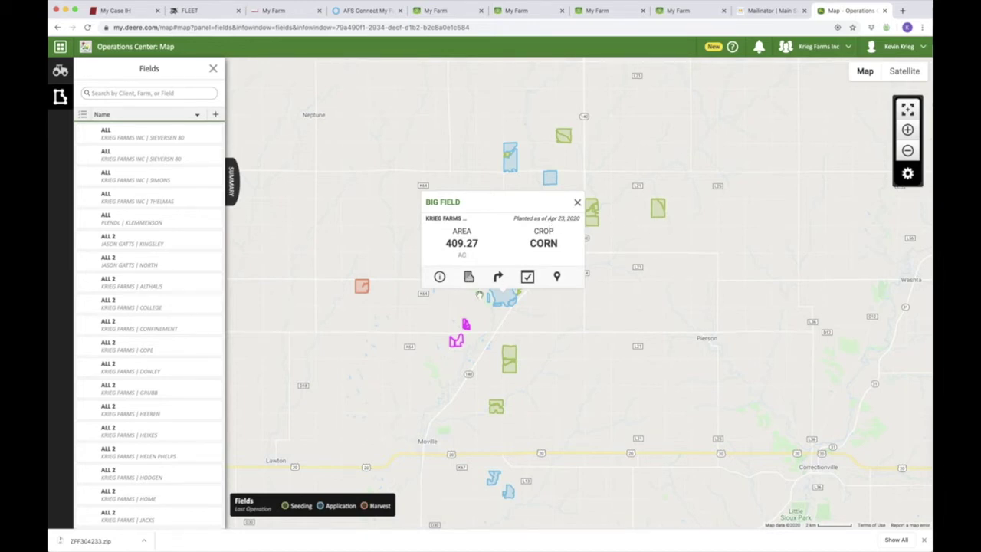
{"action": "left_click", "coordinate": [469, 276]}
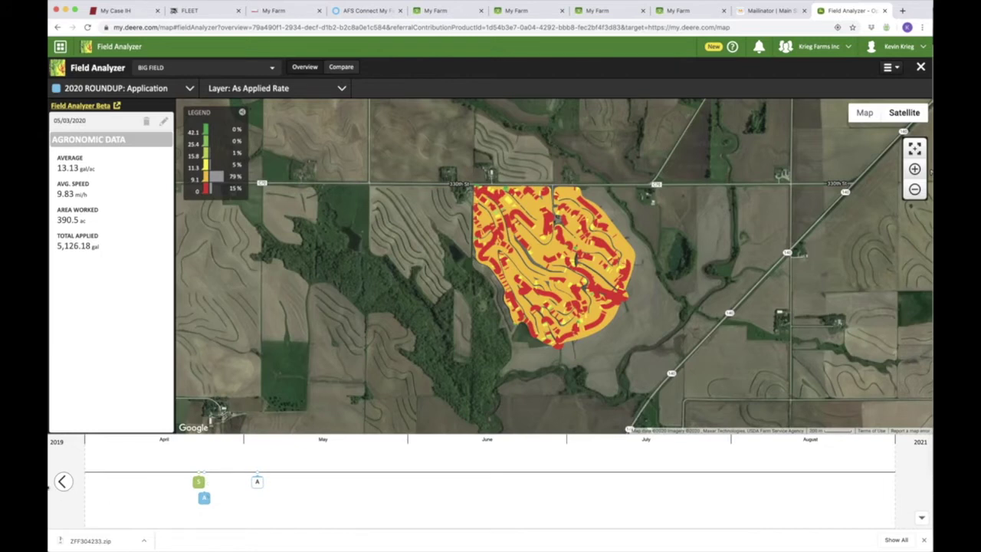
{"action": "left_click", "coordinate": [64, 483]}
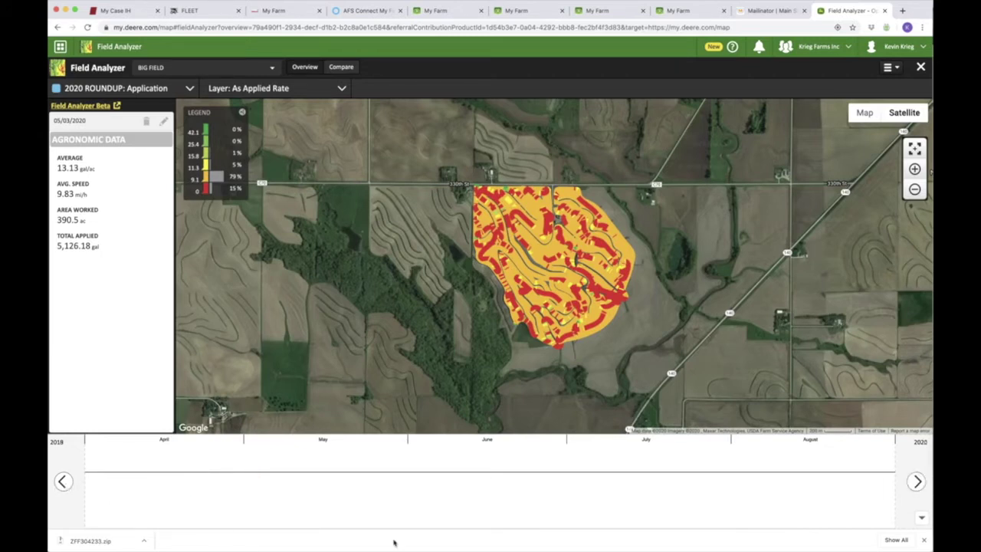
{"action": "left_click", "coordinate": [916, 482]}
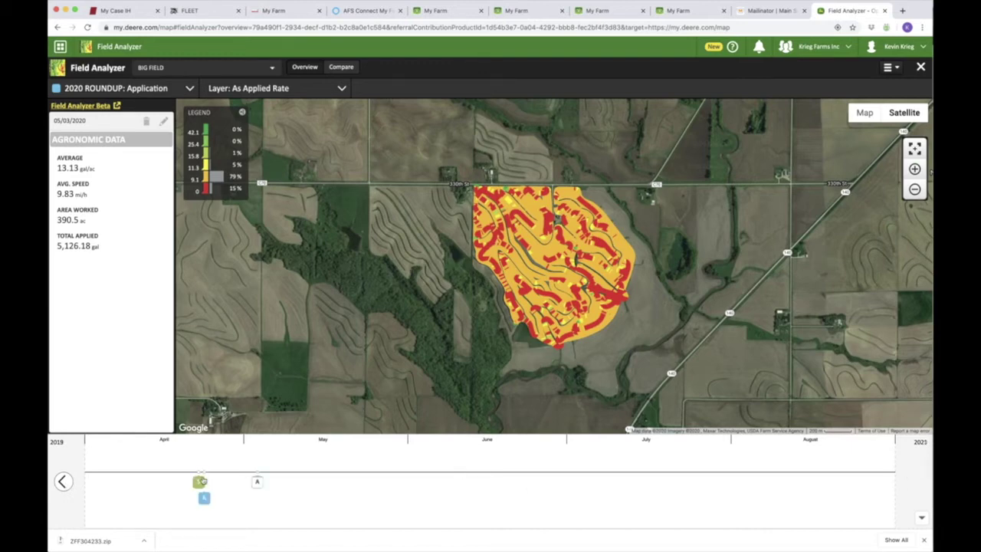
Step: Show BIG FIELD's 2020 Corn seeding operation and review its Varieties, Seeding Speed and As Applied Rate layers
{"action": "left_click", "coordinate": [198, 482]}
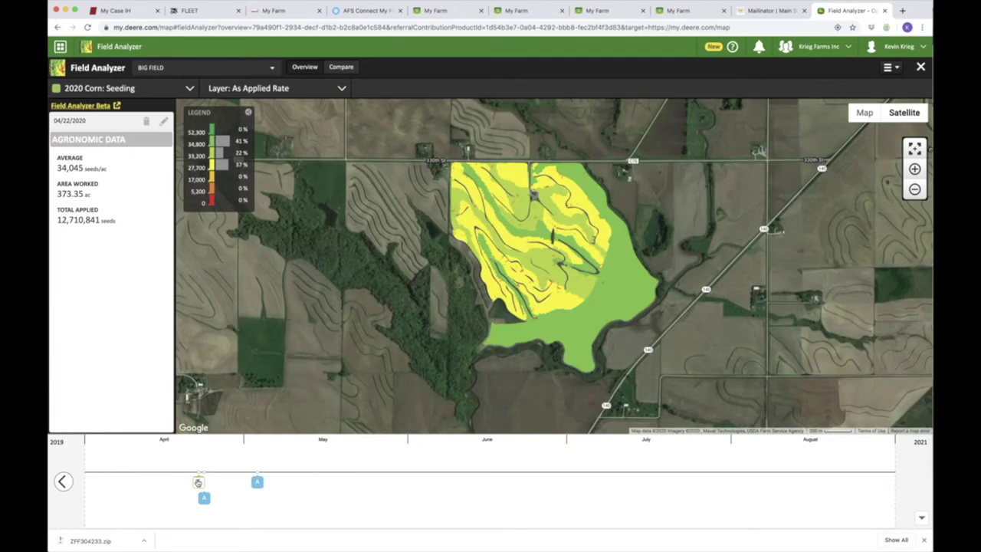
{"action": "left_click", "coordinate": [263, 92]}
{"action": "left_click", "coordinate": [243, 125]}
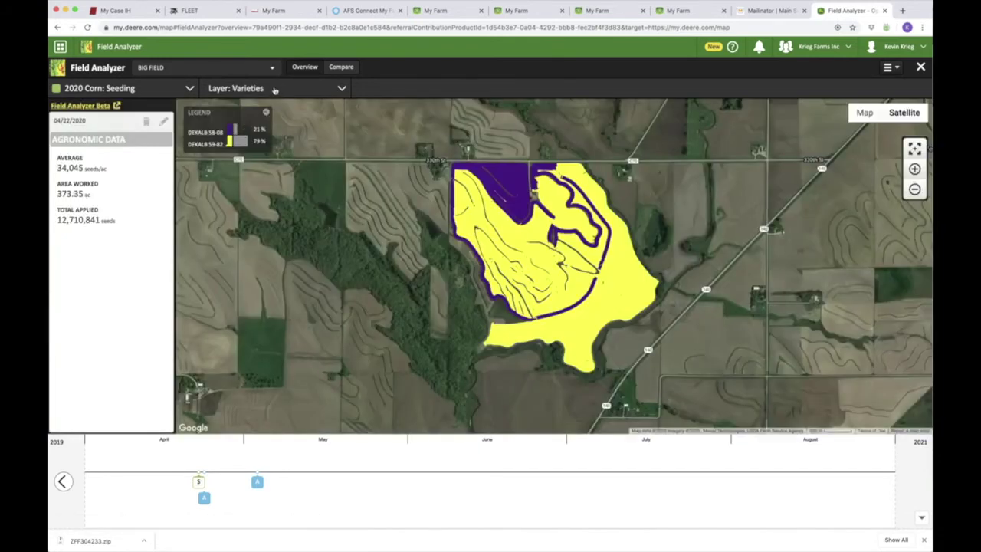
{"action": "left_click", "coordinate": [274, 90]}
{"action": "left_click", "coordinate": [254, 135]}
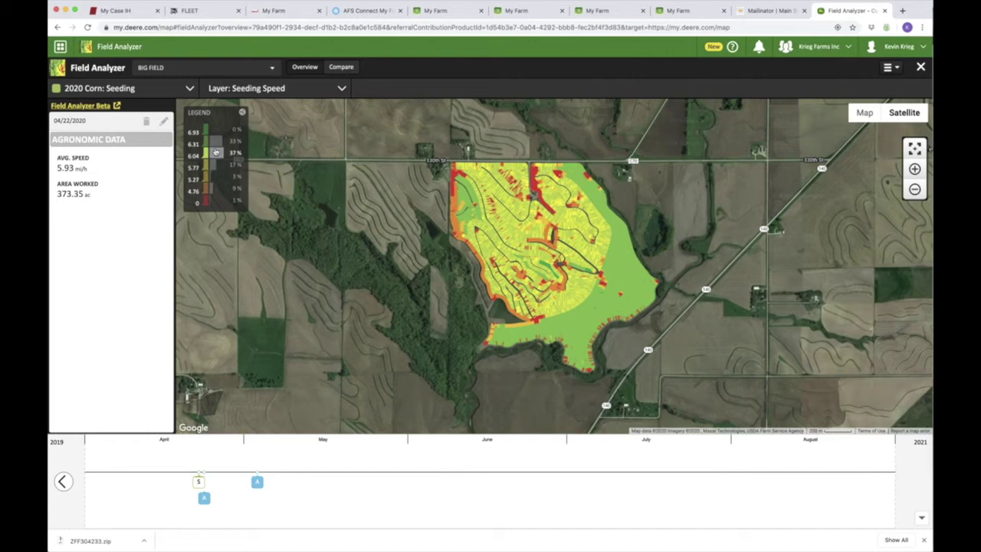
{"action": "left_click", "coordinate": [273, 90]}
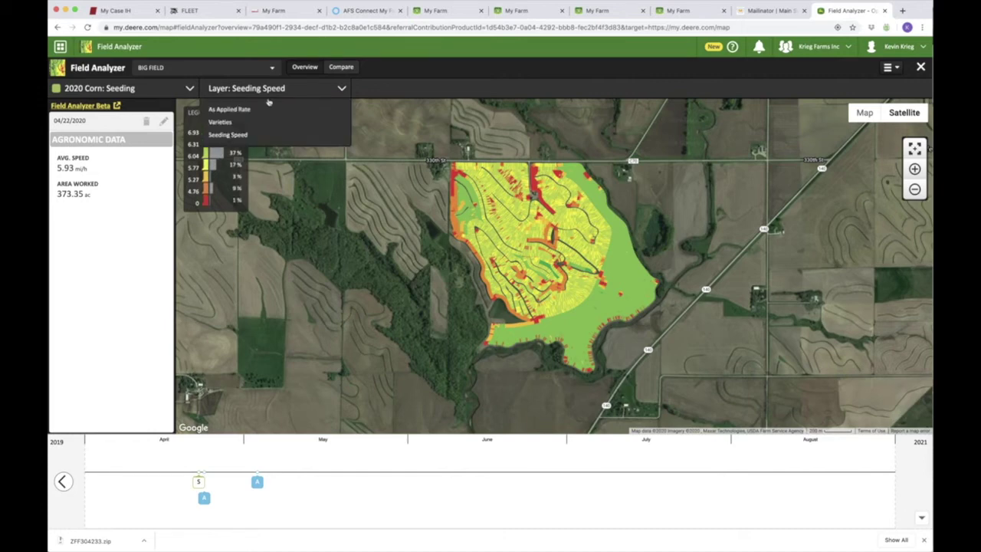
{"action": "left_click", "coordinate": [266, 109]}
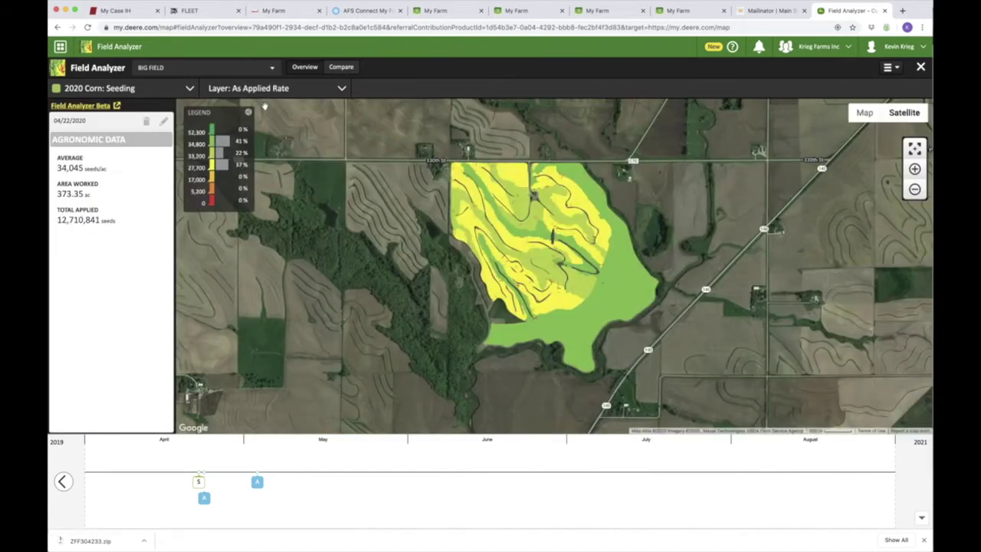
{"action": "left_click", "coordinate": [283, 89]}
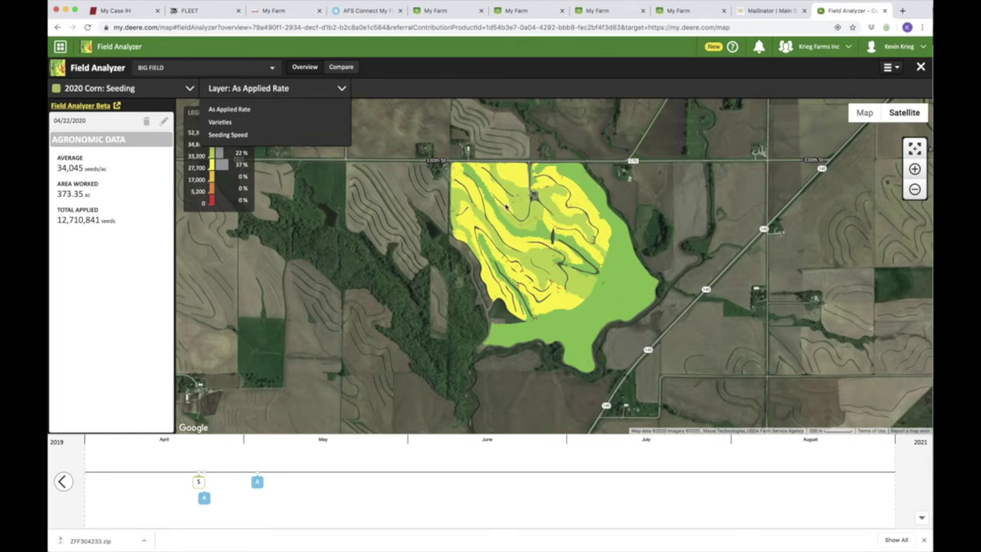
{"action": "left_click", "coordinate": [306, 467]}
Step: Show BIG FIELD's 2020 32% application and review its Target Rate and Application Speed layers
{"action": "left_click", "coordinate": [204, 499]}
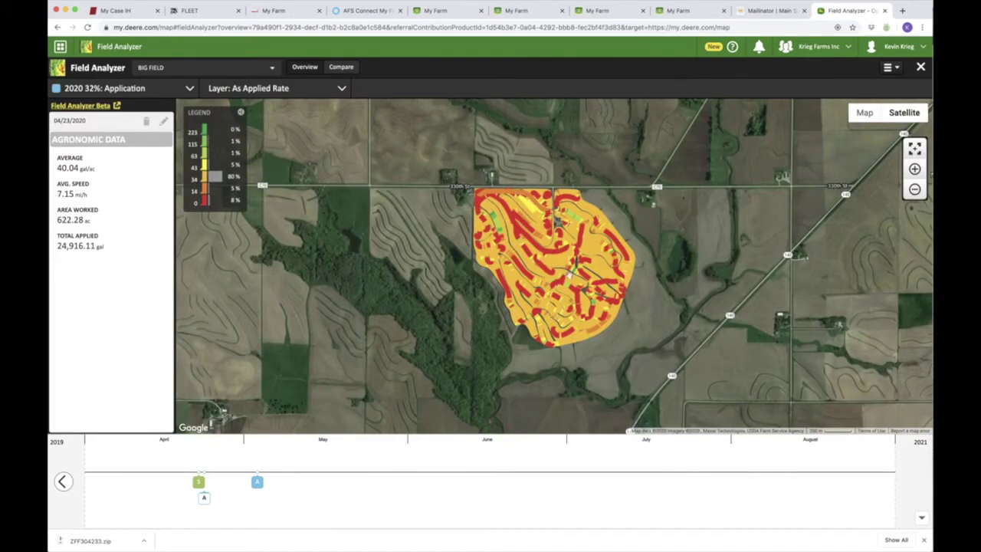
{"action": "left_click", "coordinate": [315, 95]}
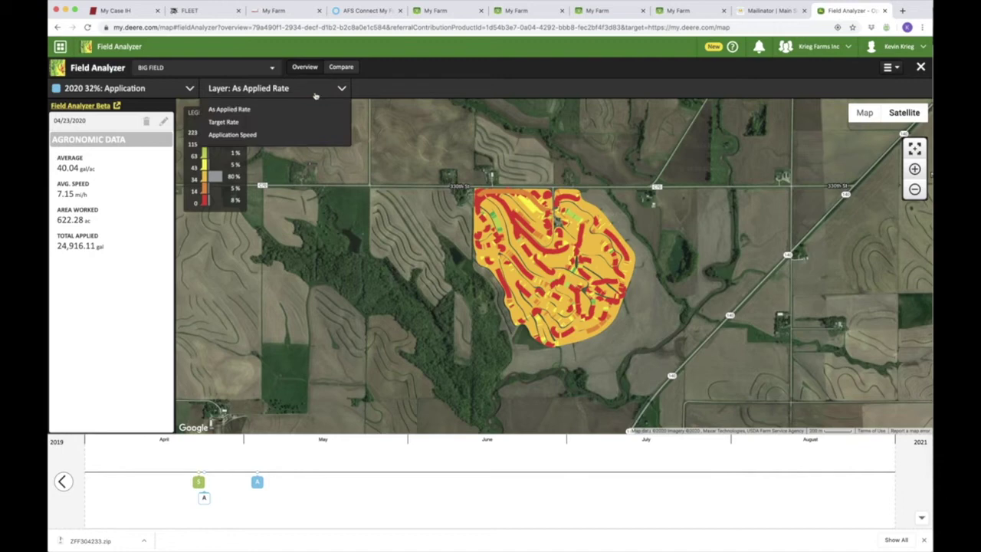
{"action": "left_click", "coordinate": [253, 122]}
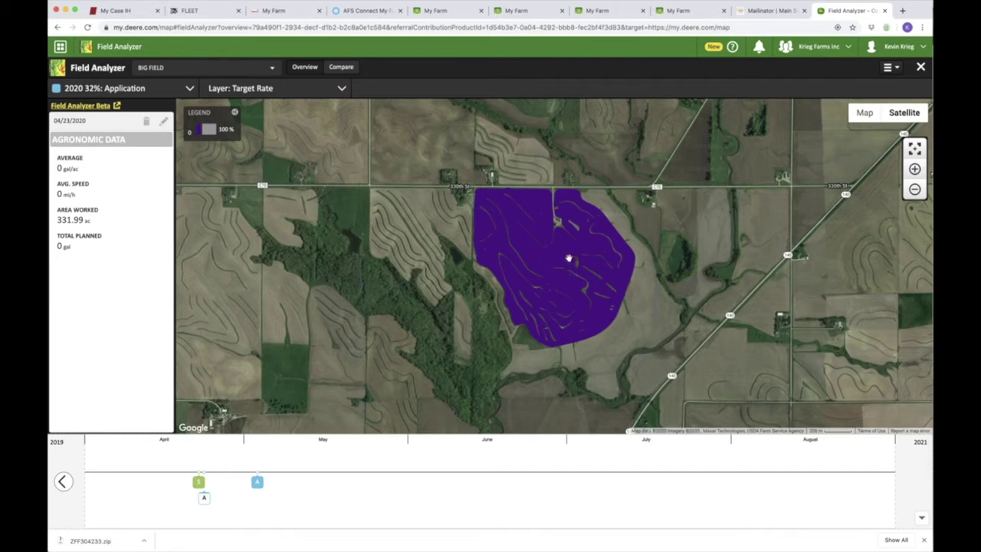
{"action": "left_click", "coordinate": [274, 89]}
{"action": "left_click", "coordinate": [253, 135]}
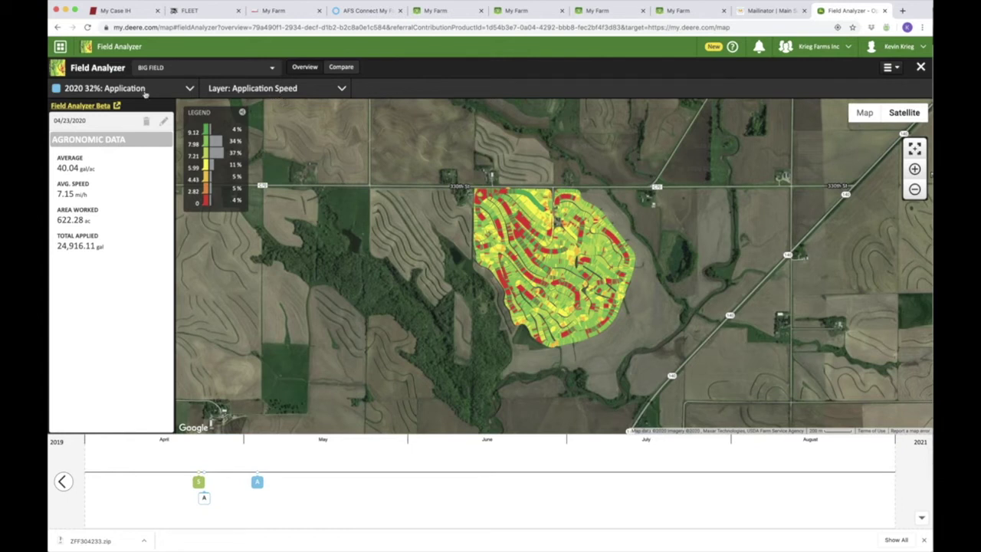
Step: Show BIG FIELD's 2020 ROUNDUP application and review its Application Speed, Target Rate and As Applied Rate layers
{"action": "left_click", "coordinate": [257, 483]}
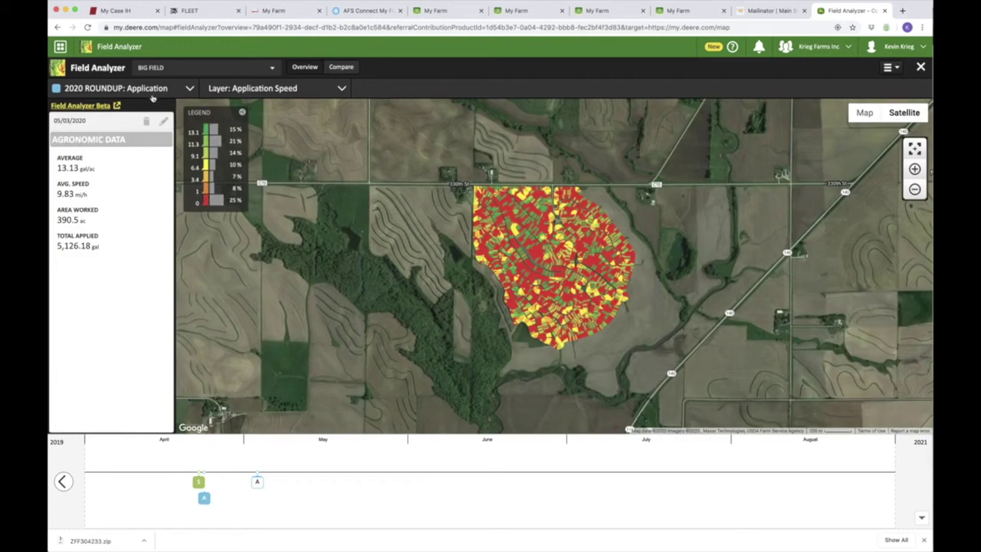
{"action": "left_click", "coordinate": [305, 89]}
{"action": "left_click", "coordinate": [400, 126]}
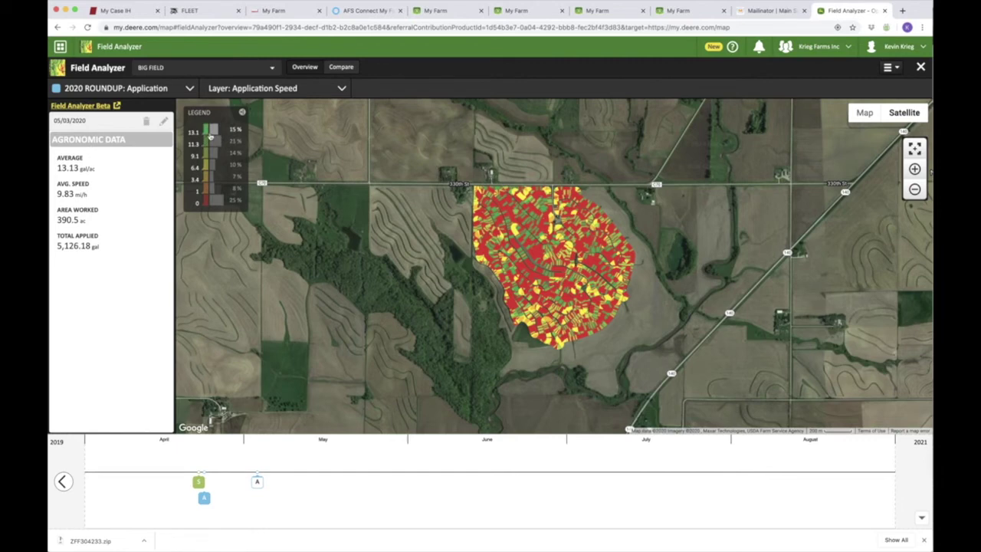
{"action": "left_click", "coordinate": [276, 90]}
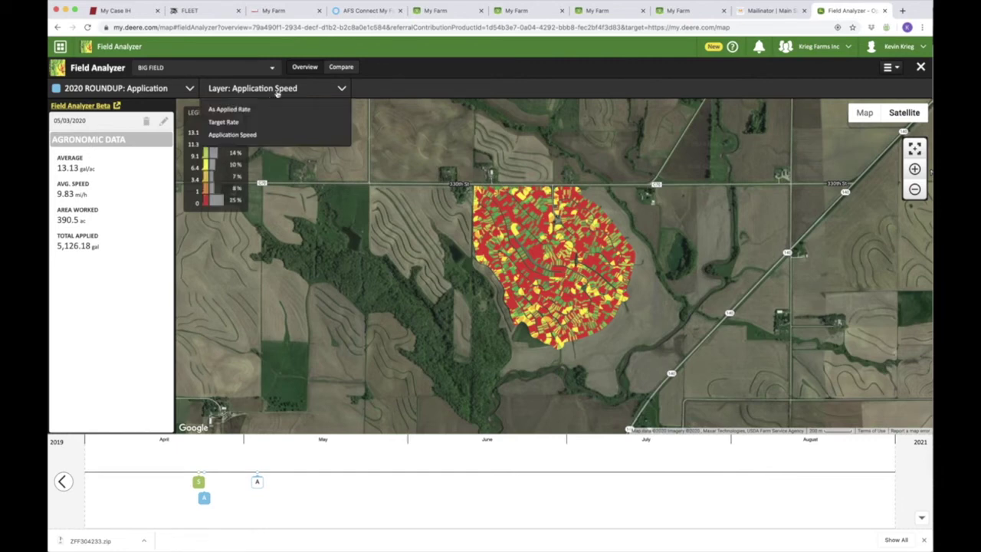
{"action": "left_click", "coordinate": [224, 122]}
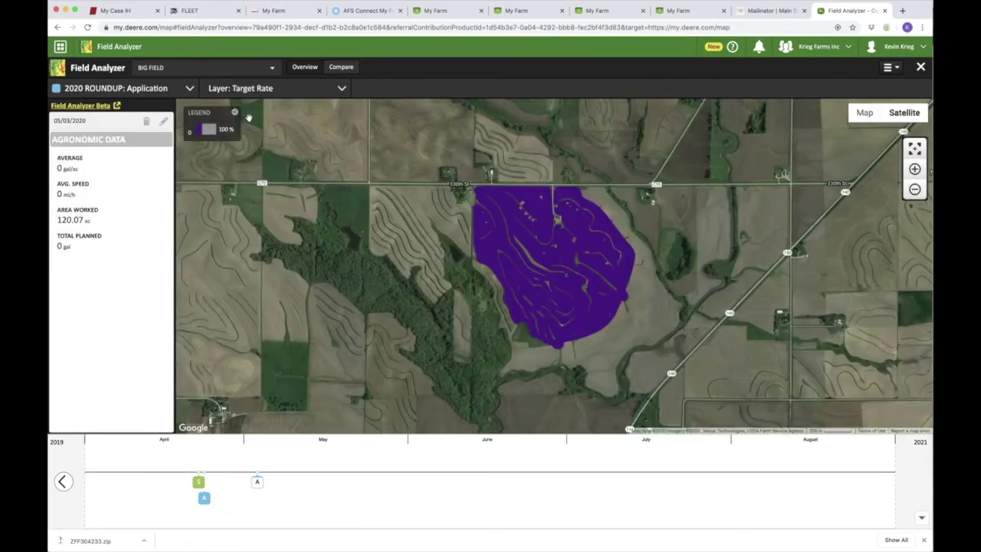
{"action": "left_click", "coordinate": [280, 92]}
{"action": "left_click", "coordinate": [243, 108]}
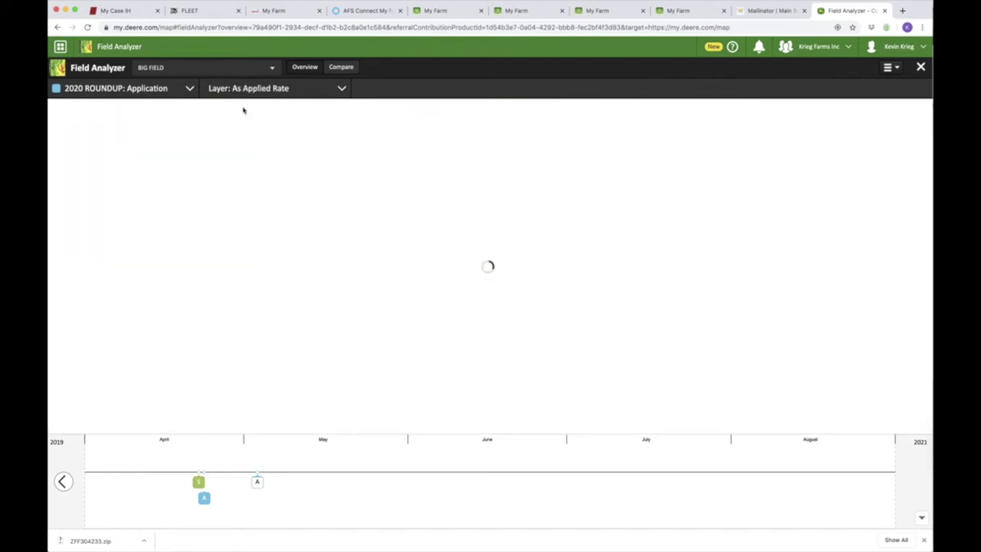
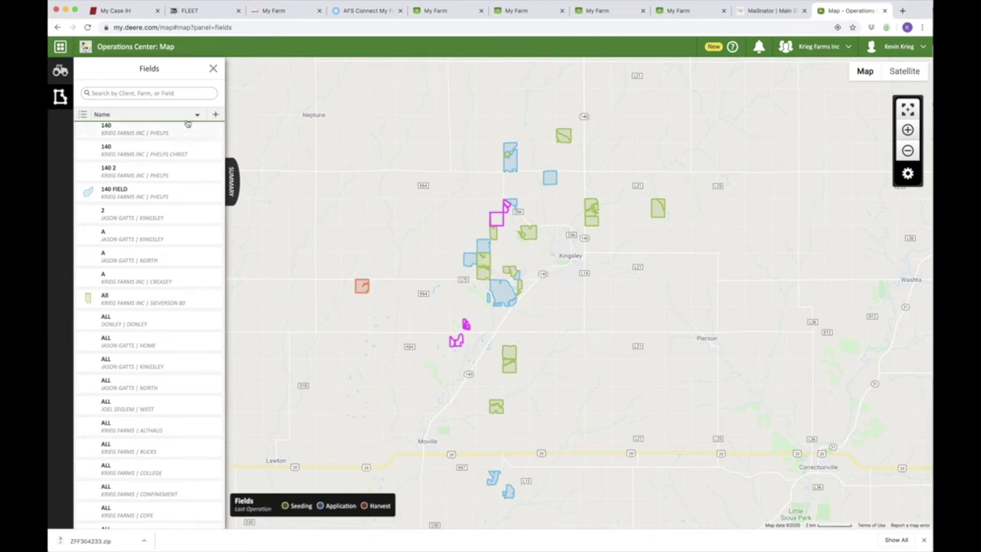
Step: Close the fields list, switch to the Boundary Generator tool and run it for the fields without a boundary
{"action": "left_click", "coordinate": [214, 69]}
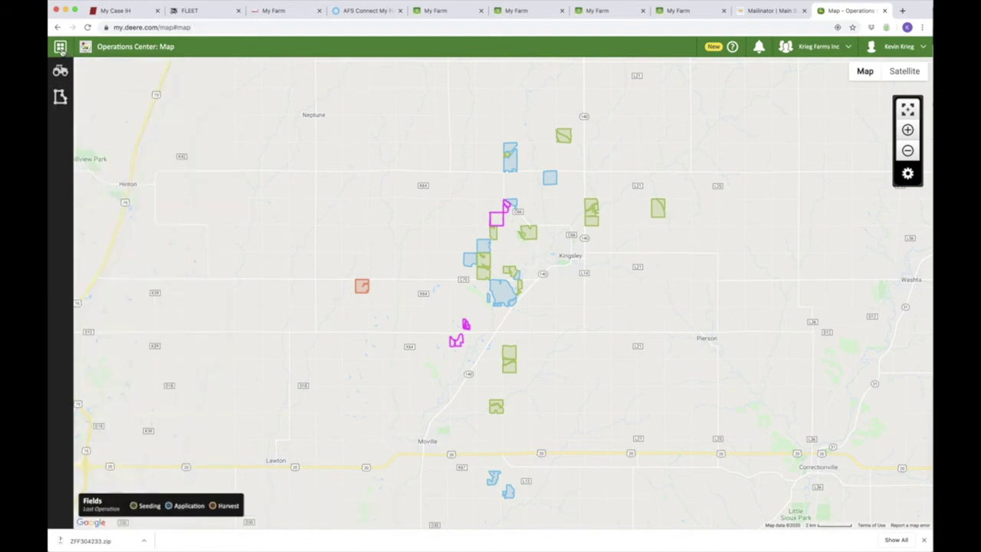
{"action": "left_click", "coordinate": [60, 47]}
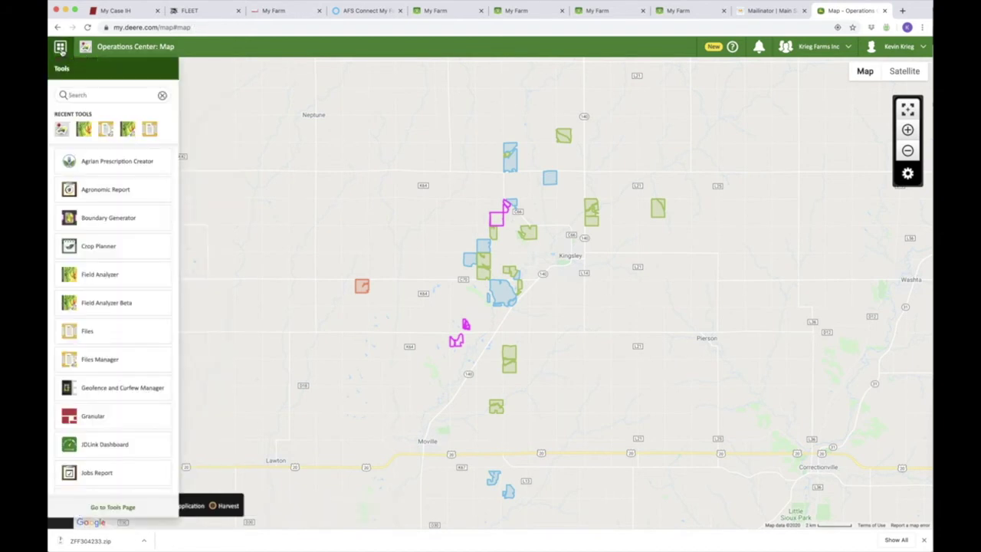
{"action": "left_click", "coordinate": [102, 219]}
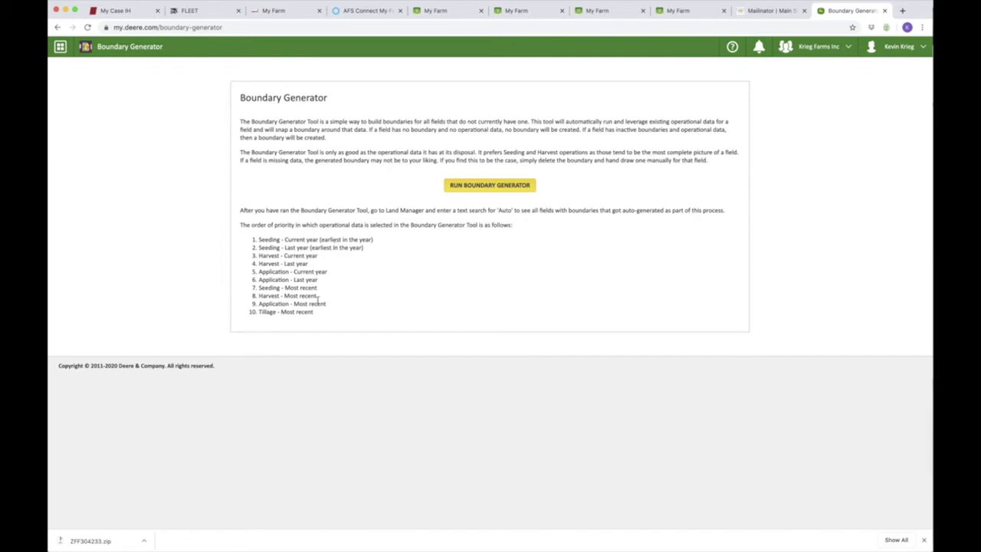
{"action": "left_click", "coordinate": [498, 187]}
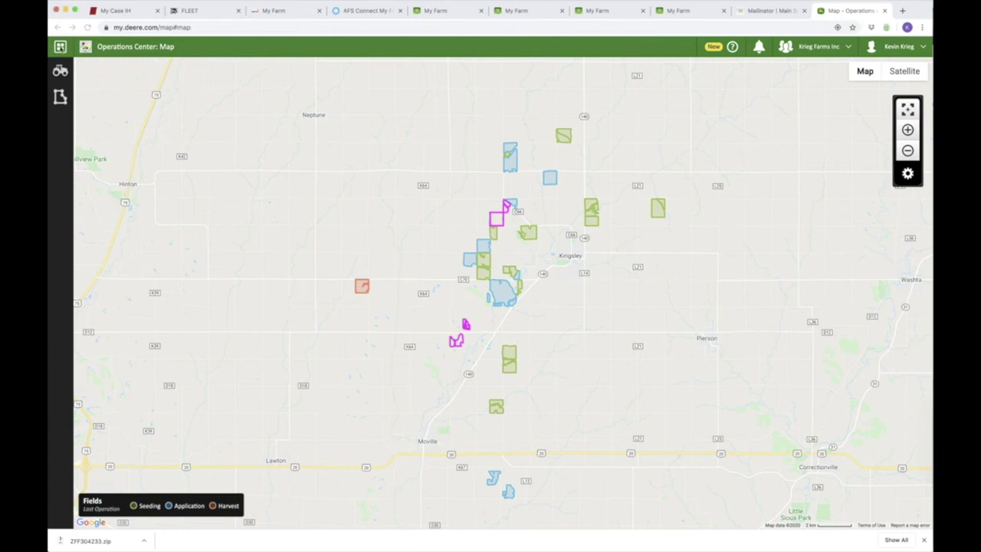
Step: Switch from the Operations Center: Map tool to Land Manager
{"action": "left_click", "coordinate": [60, 47]}
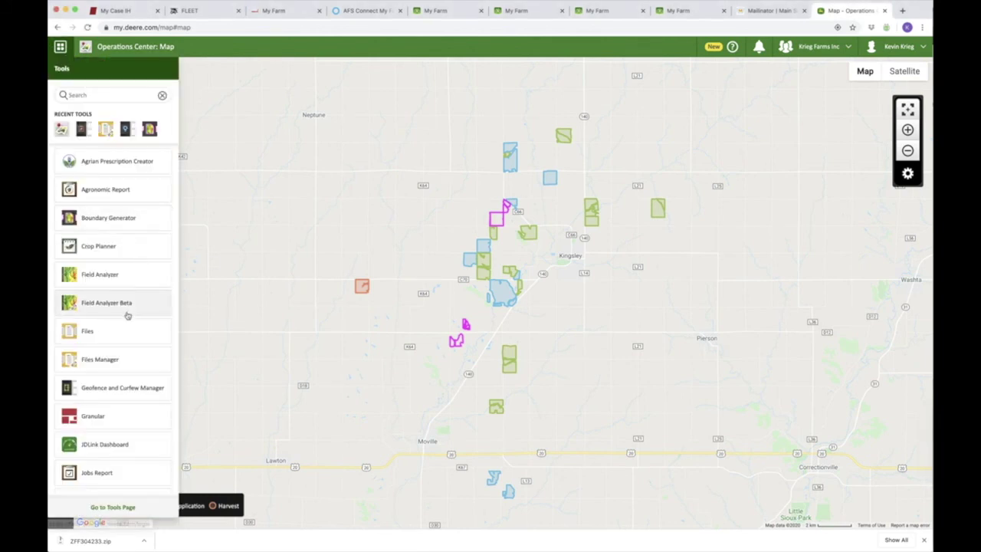
{"action": "scroll", "coordinate": [127, 314], "scroll_direction": "down", "scroll_amount": 5}
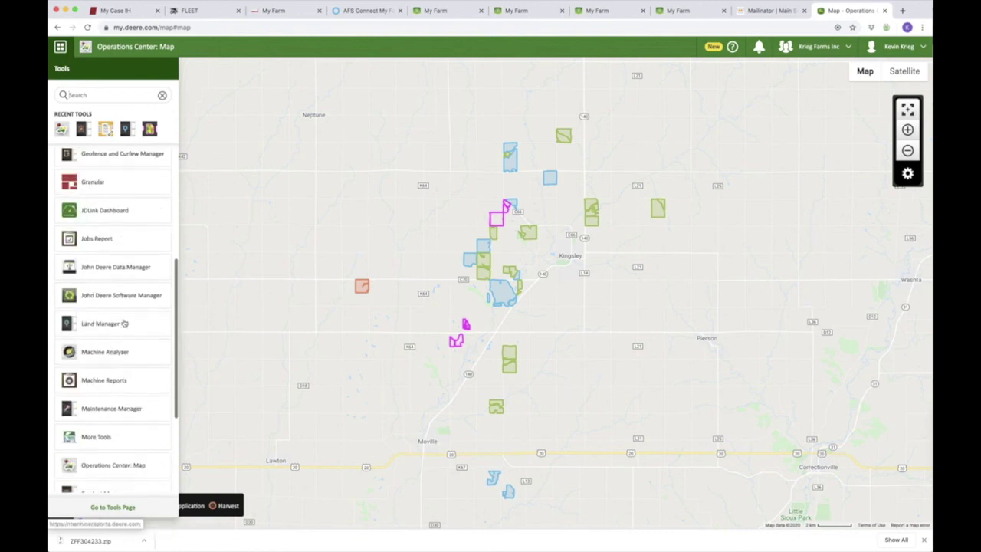
{"action": "scroll", "coordinate": [122, 322], "scroll_direction": "up", "scroll_amount": 5}
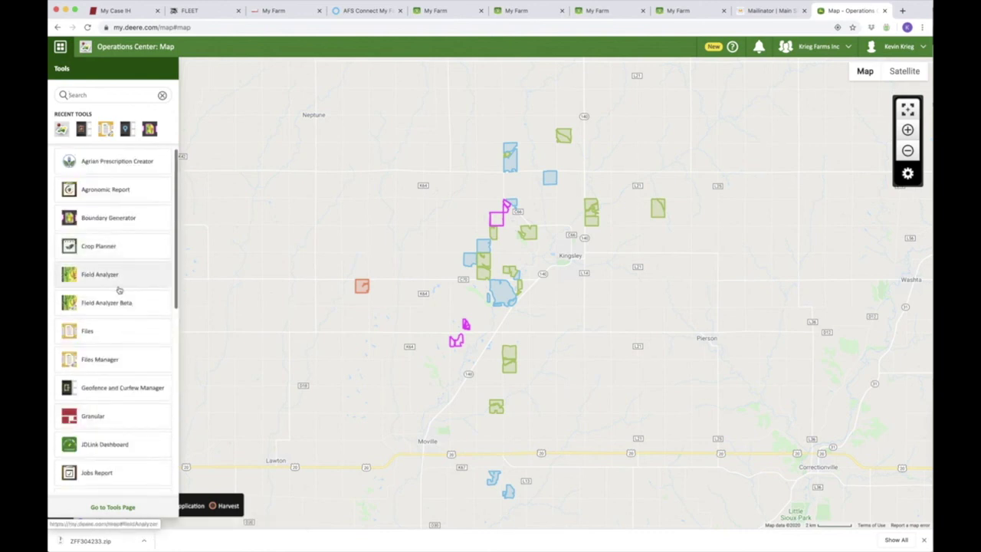
{"action": "scroll", "coordinate": [115, 276], "scroll_direction": "down", "scroll_amount": 7}
{"action": "left_click", "coordinate": [102, 219]}
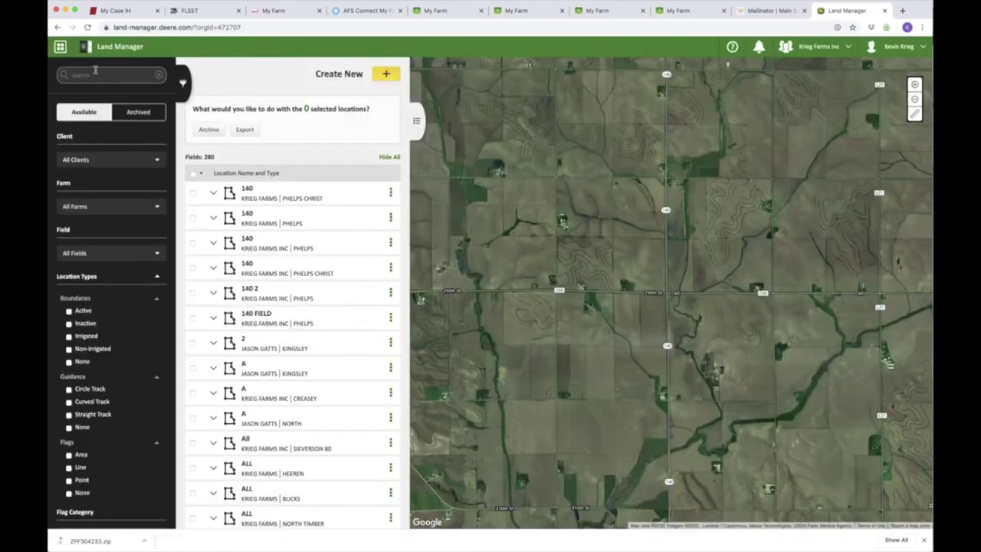
Step: Search the Land Manager locations for "auto" to find auto-generated boundaries, and clear the search
{"action": "left_click", "coordinate": [95, 75]}
{"action": "type", "text": "aaie"}
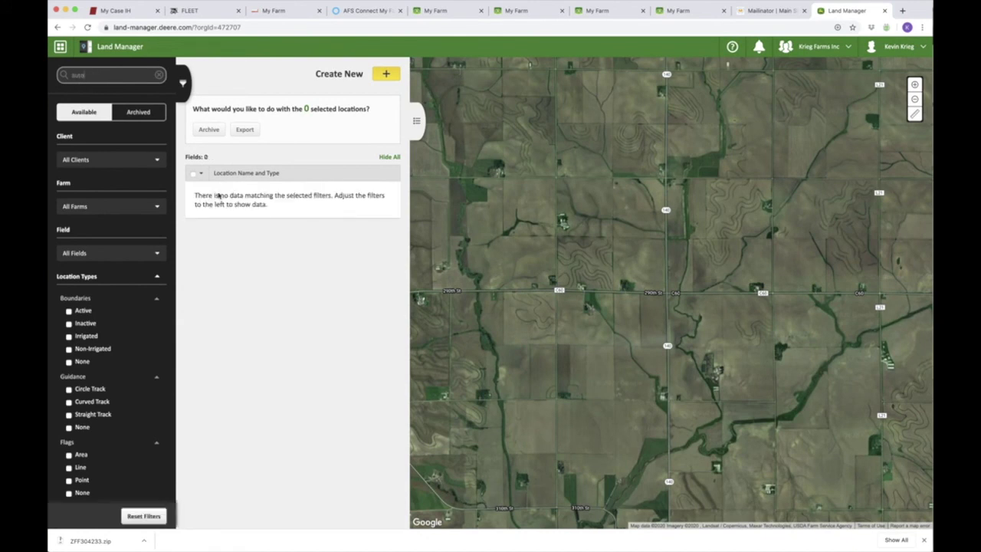
{"action": "left_click", "coordinate": [158, 76]}
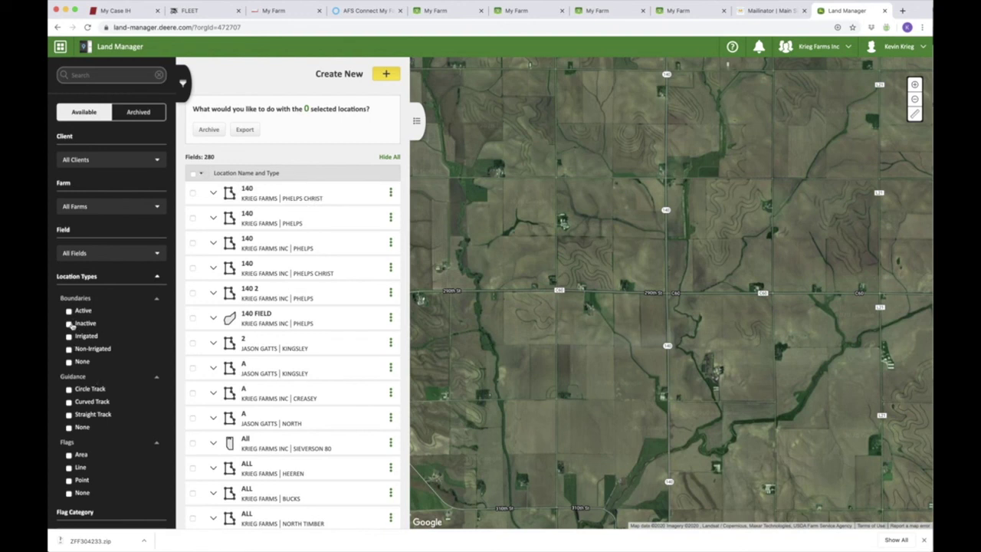
Step: Filter the Land Manager fields to those with active boundaries and browse the filtered list
{"action": "left_click", "coordinate": [69, 312]}
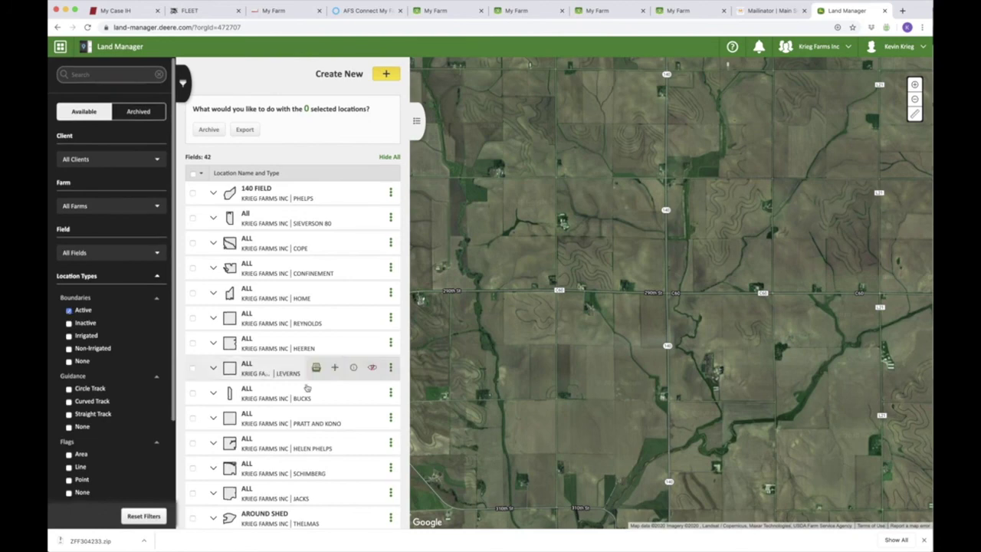
{"action": "scroll", "coordinate": [308, 387], "scroll_direction": "down", "scroll_amount": 4}
{"action": "scroll", "coordinate": [308, 389], "scroll_direction": "down", "scroll_amount": 5}
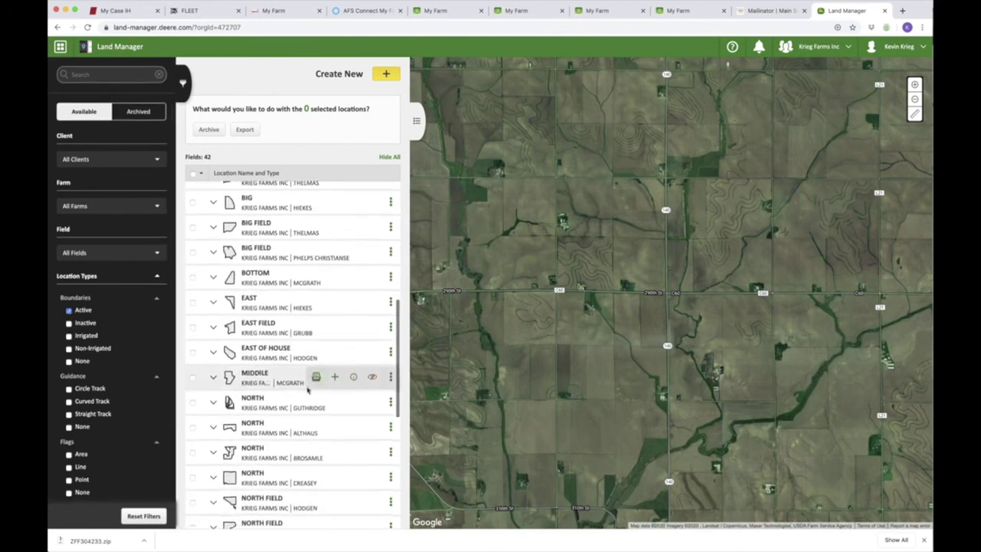
{"action": "scroll", "coordinate": [308, 390], "scroll_direction": "down", "scroll_amount": 2}
{"action": "scroll", "coordinate": [306, 392], "scroll_direction": "up", "scroll_amount": 10}
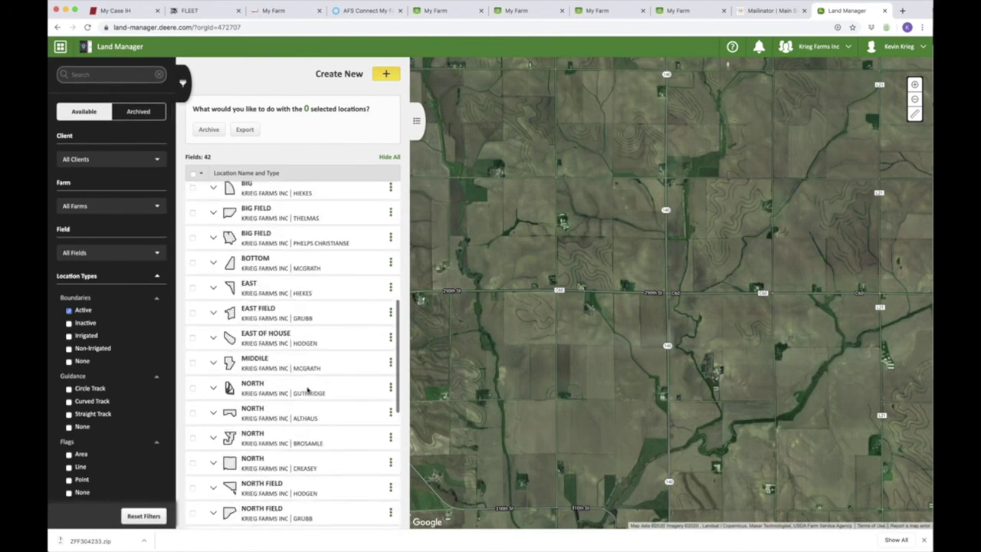
Step: Include inactive boundaries alongside active ones in the location filter and toggle the map visibility of 140 FIELD
{"action": "left_click", "coordinate": [69, 323]}
{"action": "left_click", "coordinate": [69, 311]}
{"action": "left_click", "coordinate": [69, 311]}
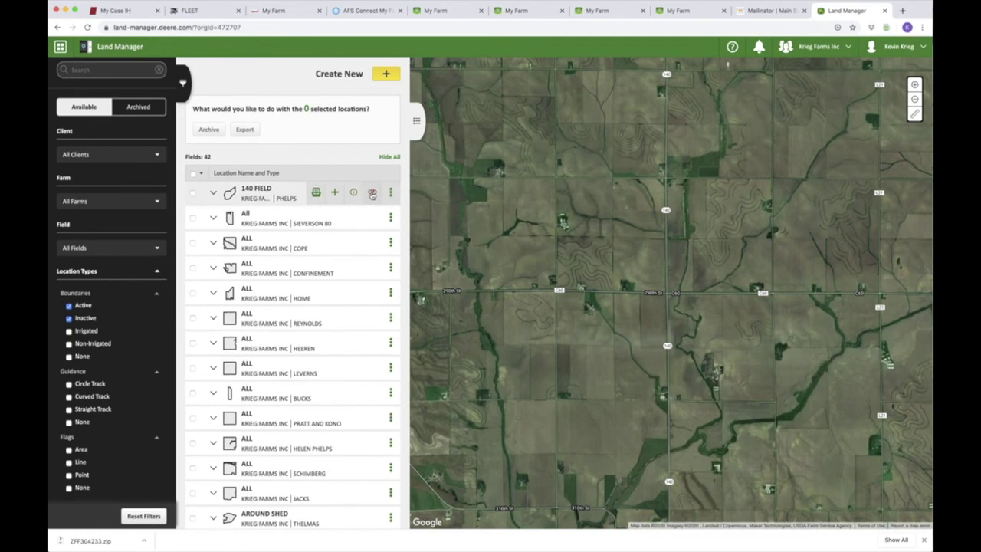
{"action": "left_click", "coordinate": [372, 194]}
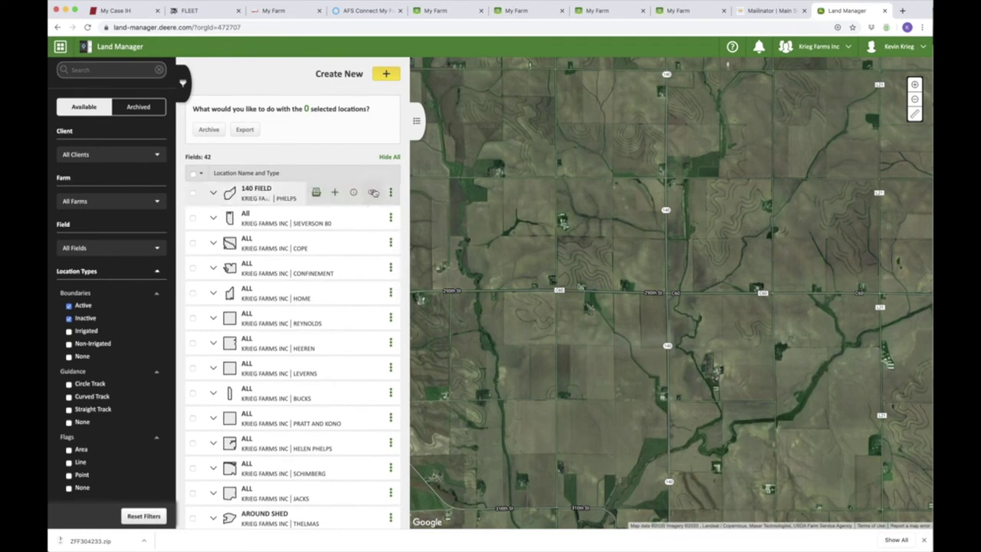